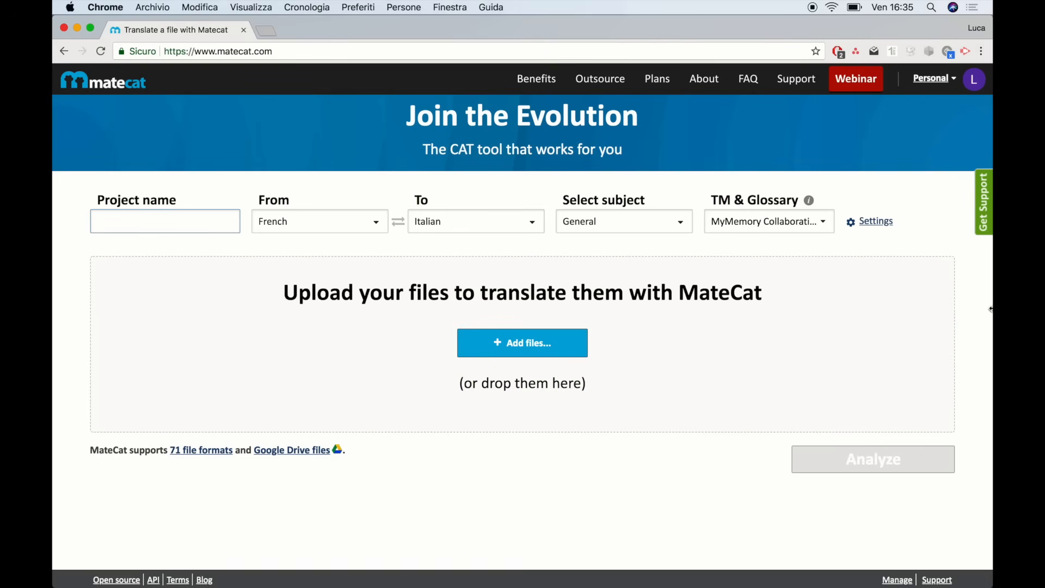
Name the project 'Webinar demo' and upload 001_-_test_file.docx from the Download folder
type("Webinar demo")
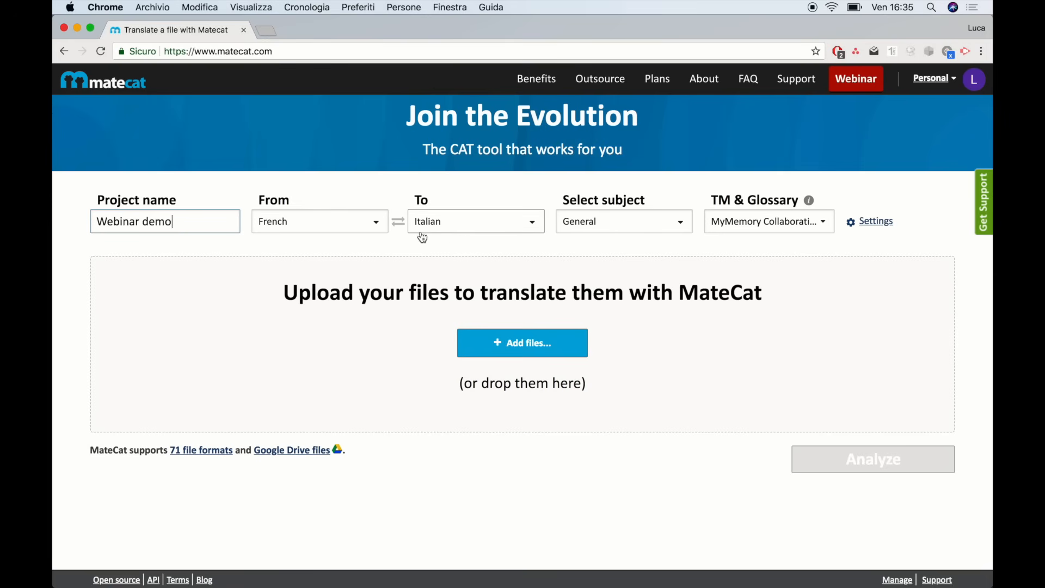
left_click(510, 354)
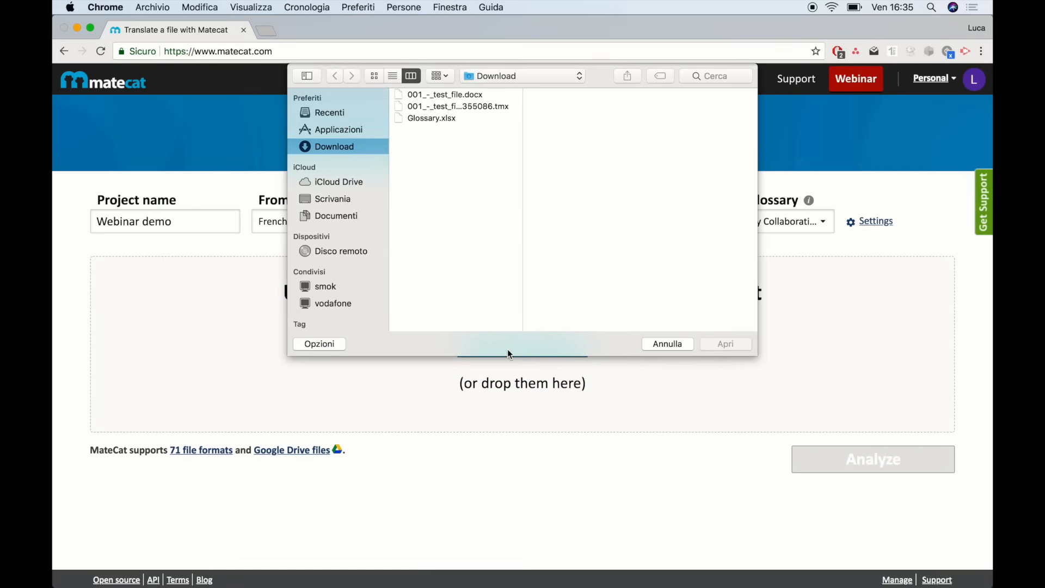
left_click(457, 95)
left_click(729, 347)
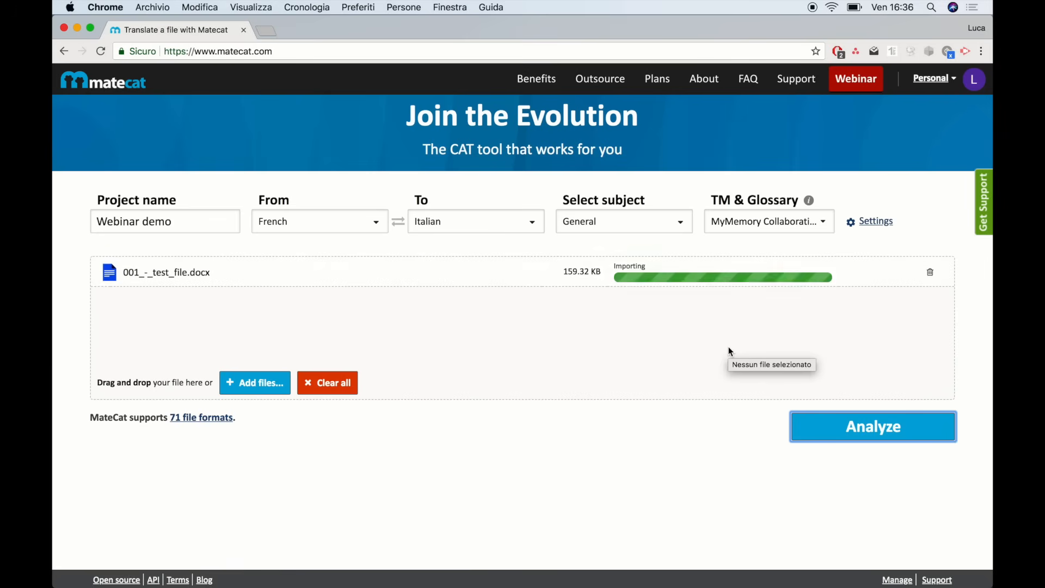
Analyze the Webinar demo project and open its French-to-Italian job in the translation editor
left_click(851, 427)
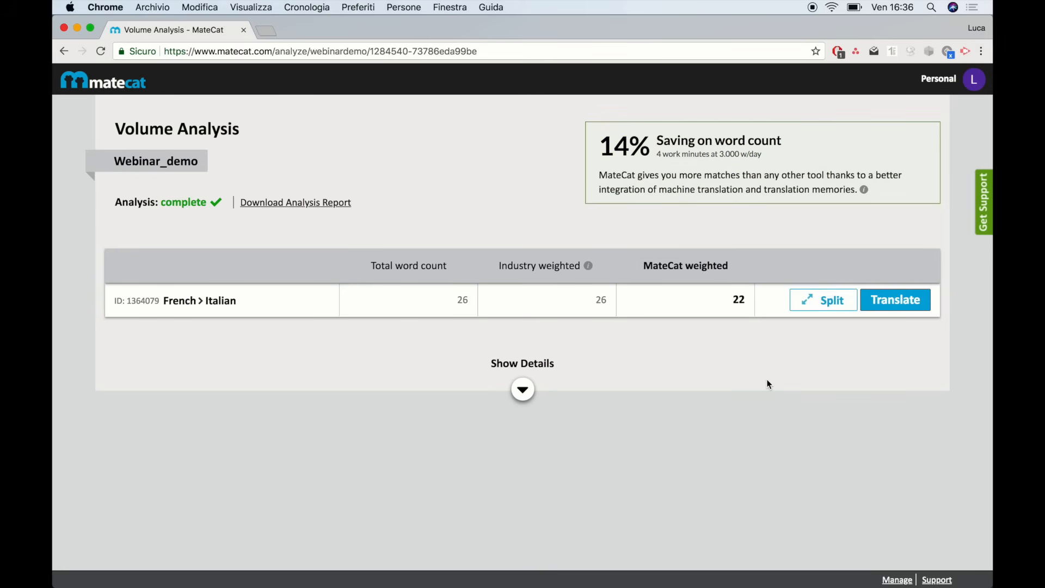
left_click(904, 301)
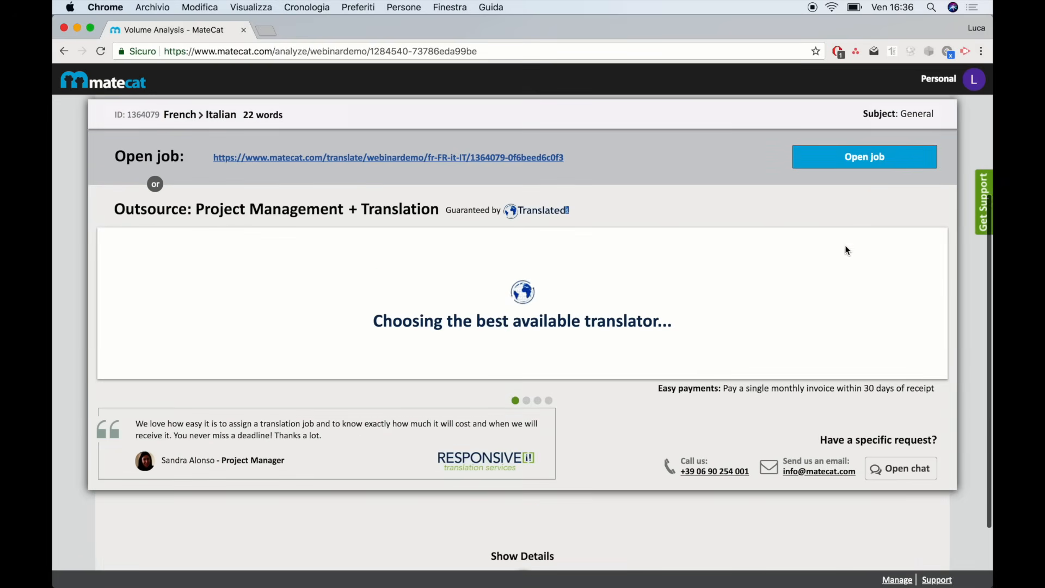
left_click(861, 162)
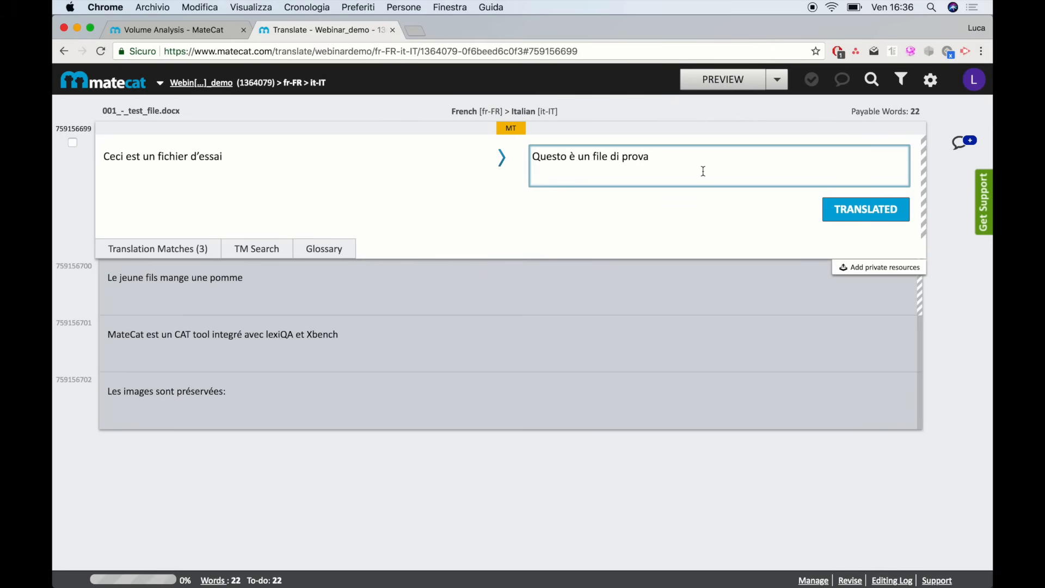
Confirm the first segment's MT translation 'Questo è un file di prova' as translated
left_click(673, 158)
left_click(195, 249)
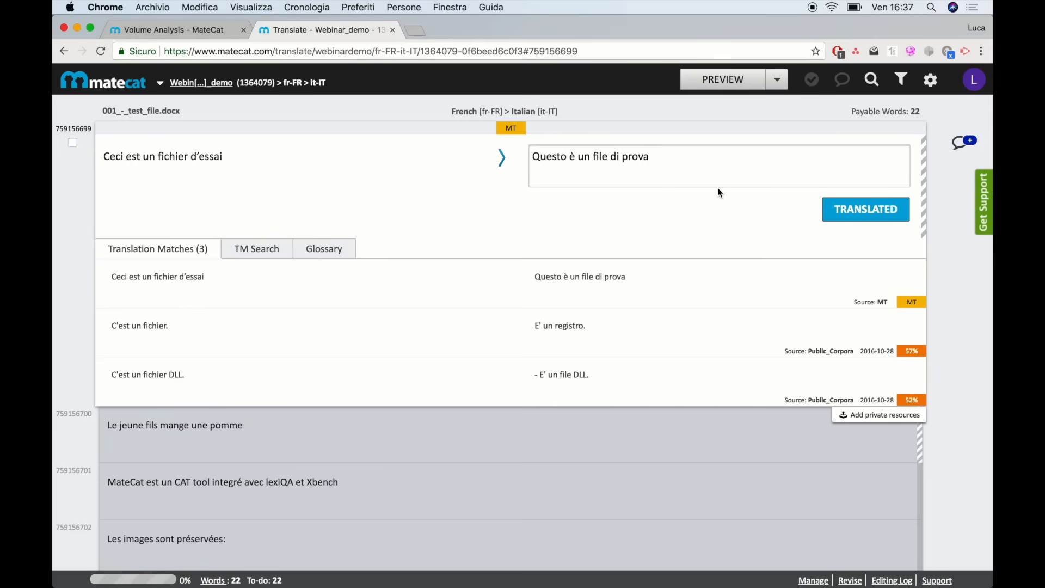
left_click(834, 211)
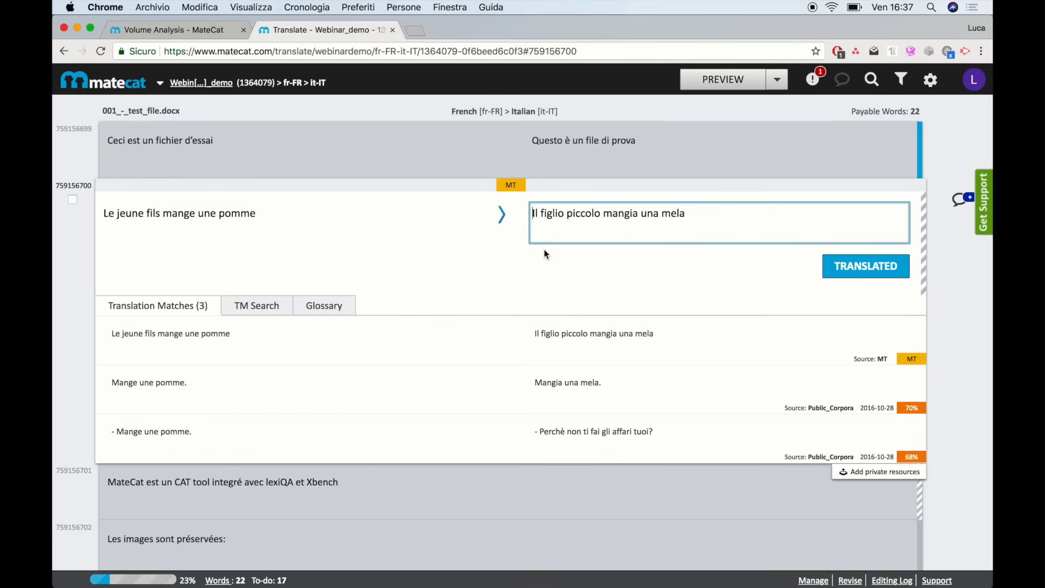
Reword the second segment to 'Il ragazzo mangia una mela' and mark it translated
left_click(599, 213)
key("BackSpace")
key("BackSpace")
key("BackSpace")
key("BackSpace")
key("BackSpace")
key("BackSpace")
key("BackSpace")
key("BackSpace")
key("BackSpace")
key("BackSpace")
key("BackSpace")
key("BackSpace")
key("BackSpace")
key("BackSpace")
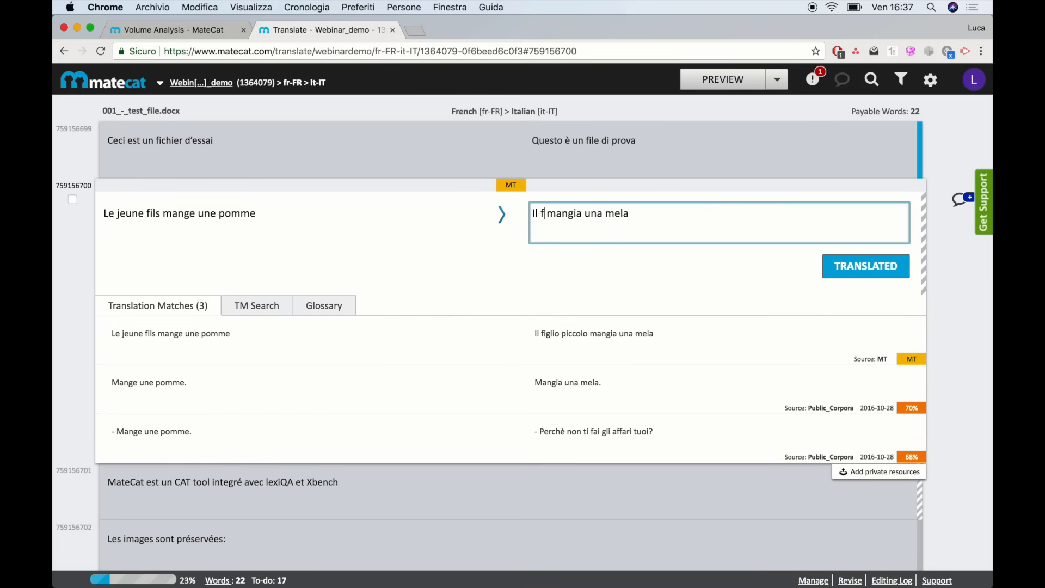
type("ragazzo")
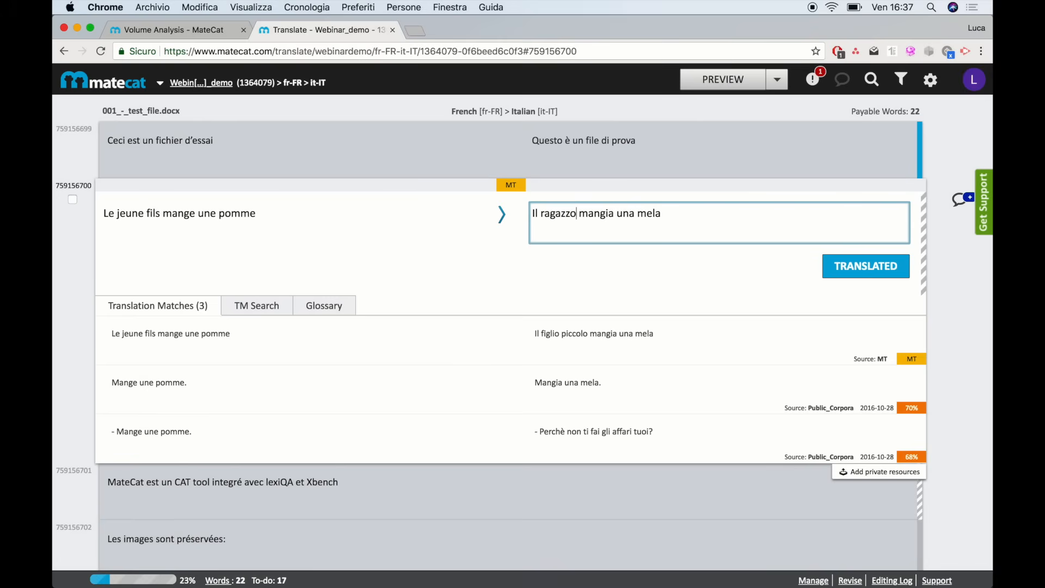
left_click(841, 266)
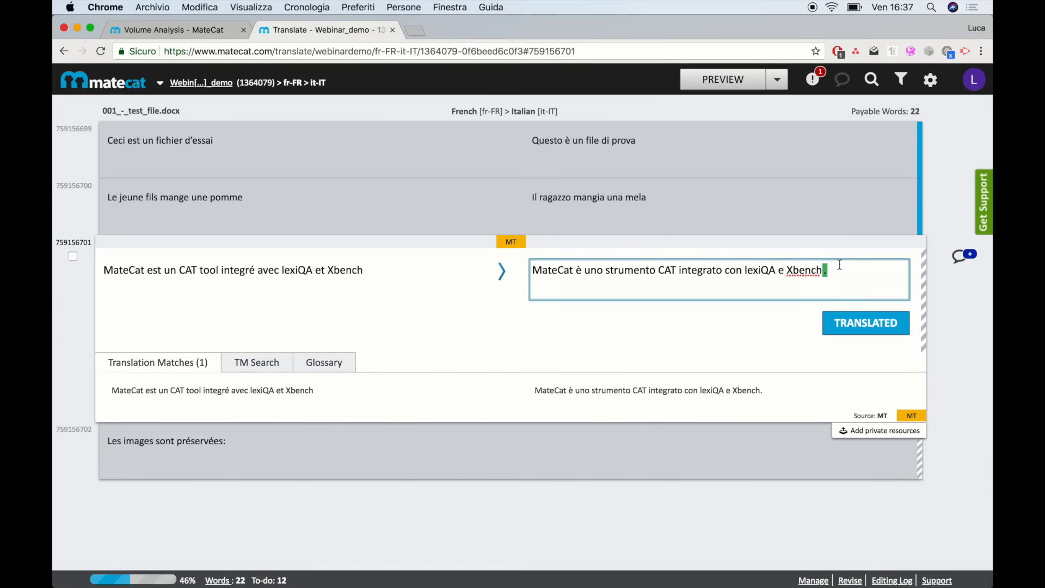
Confirm the third and fourth segments and download the translated Italian file
key("super+Return")
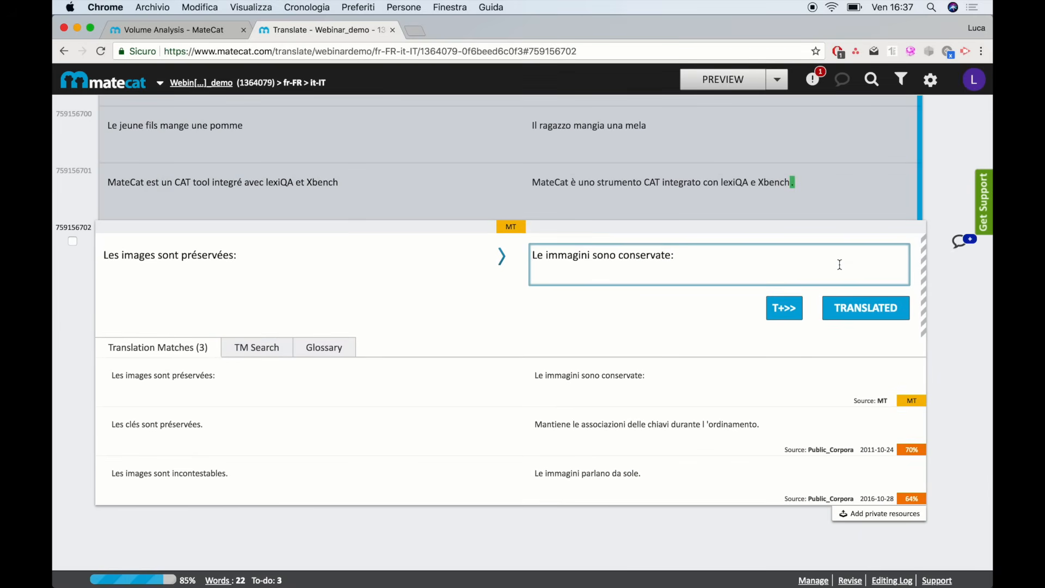
key("super+Return")
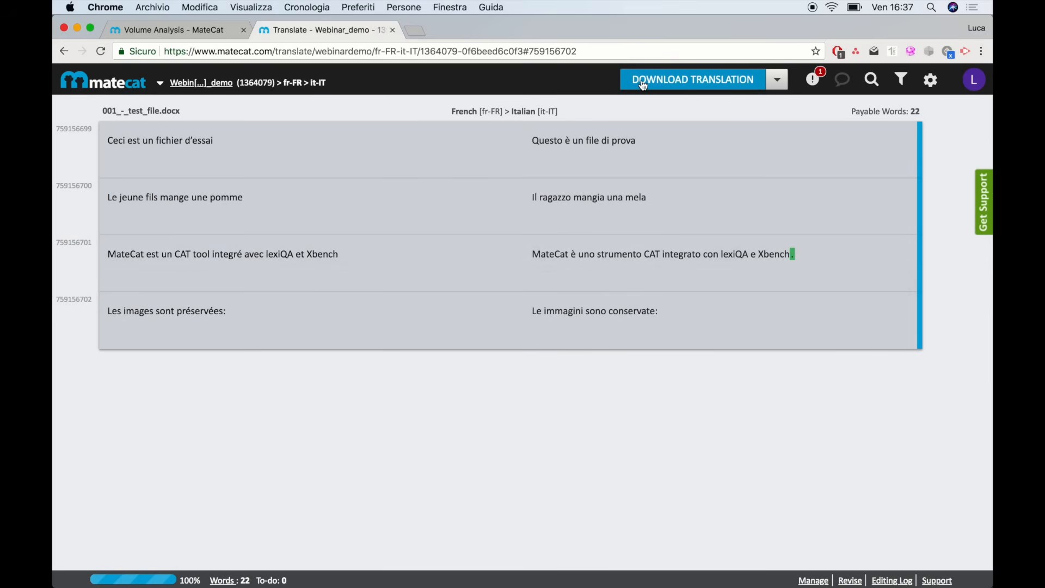
left_click(717, 85)
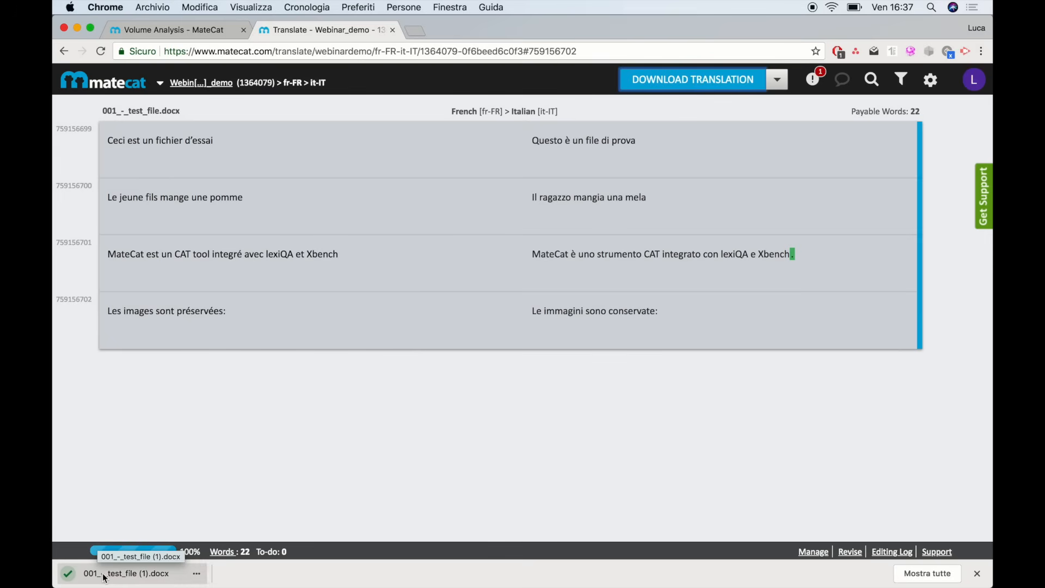
Review the downloaded 001_-_test_file (1).docx in Pages, close it, and return to Volume Analysis
left_click(122, 576)
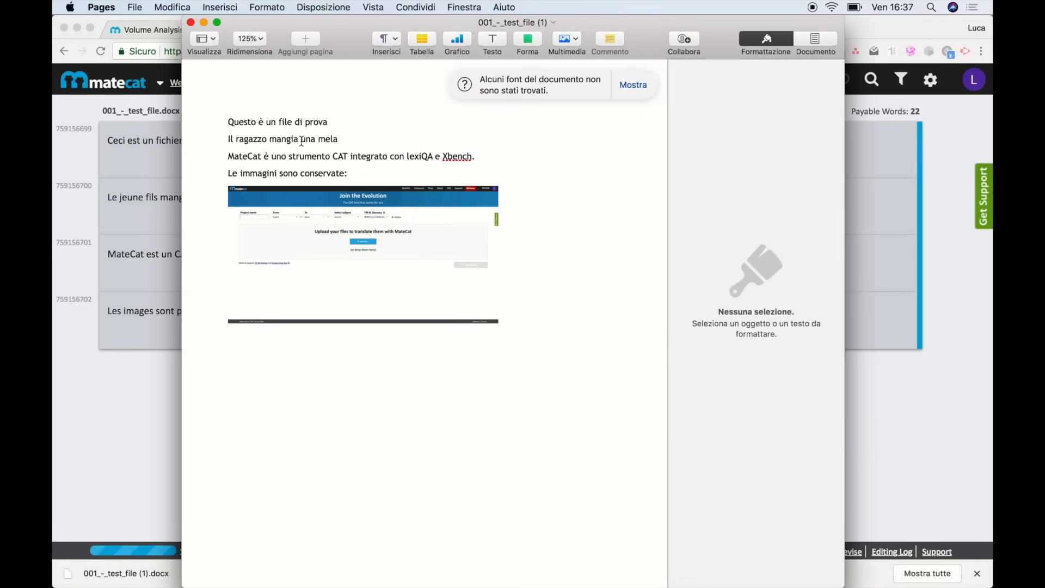
left_click(191, 22)
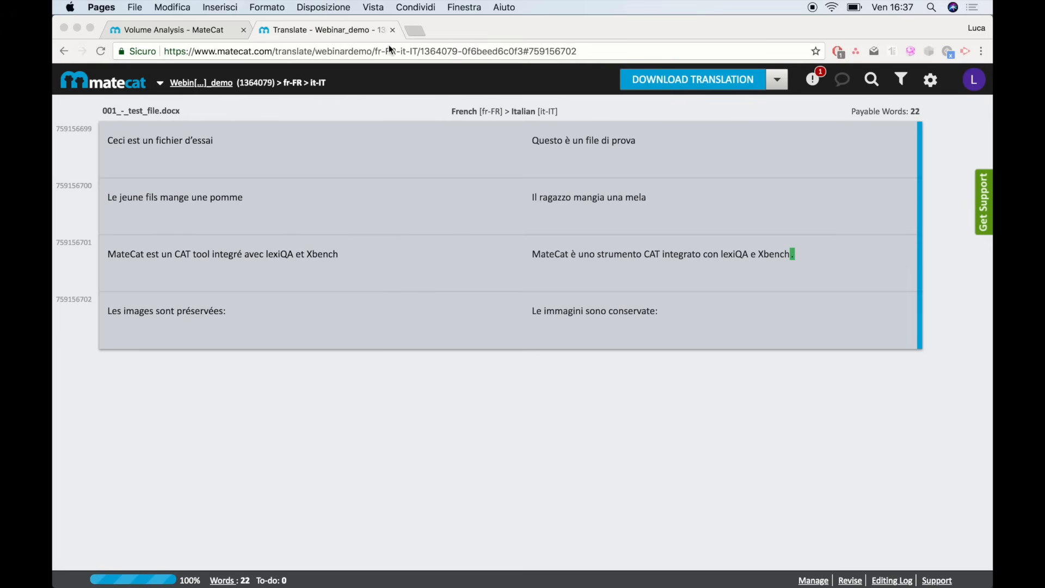
left_click(181, 32)
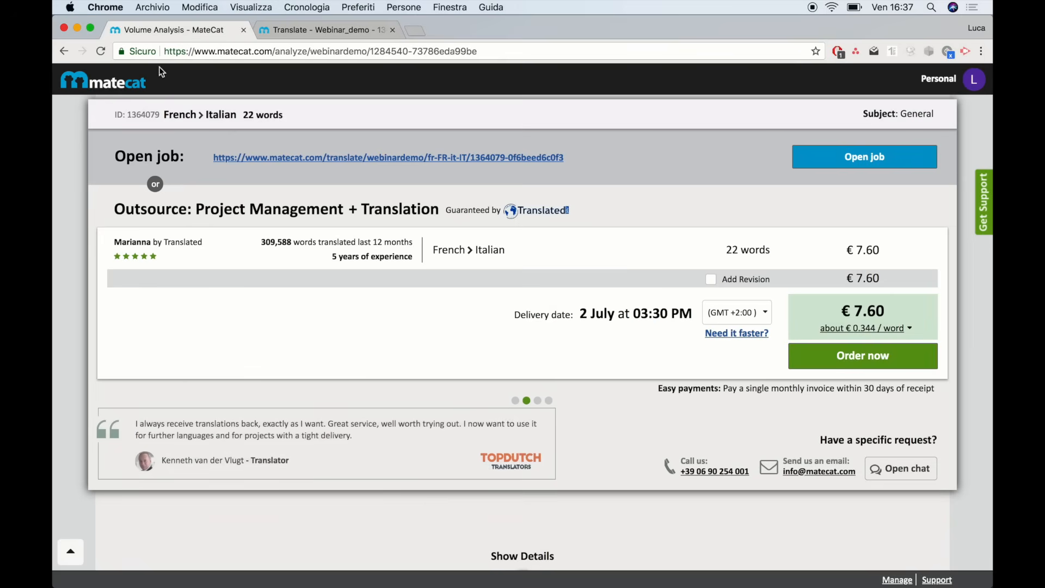
Return to the new-project page and view the list of 71 supported file formats
left_click(109, 87)
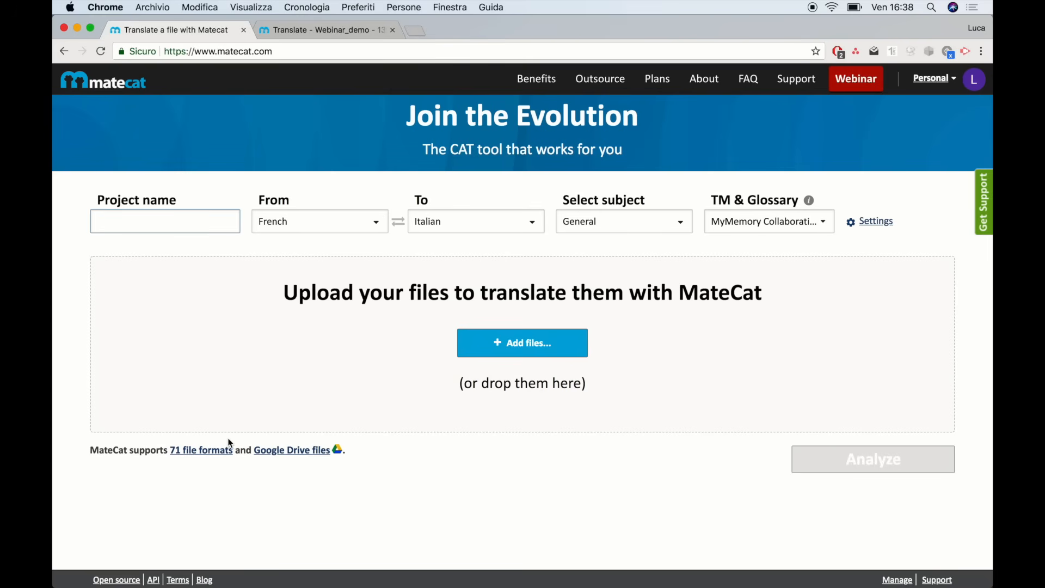
left_click(193, 450)
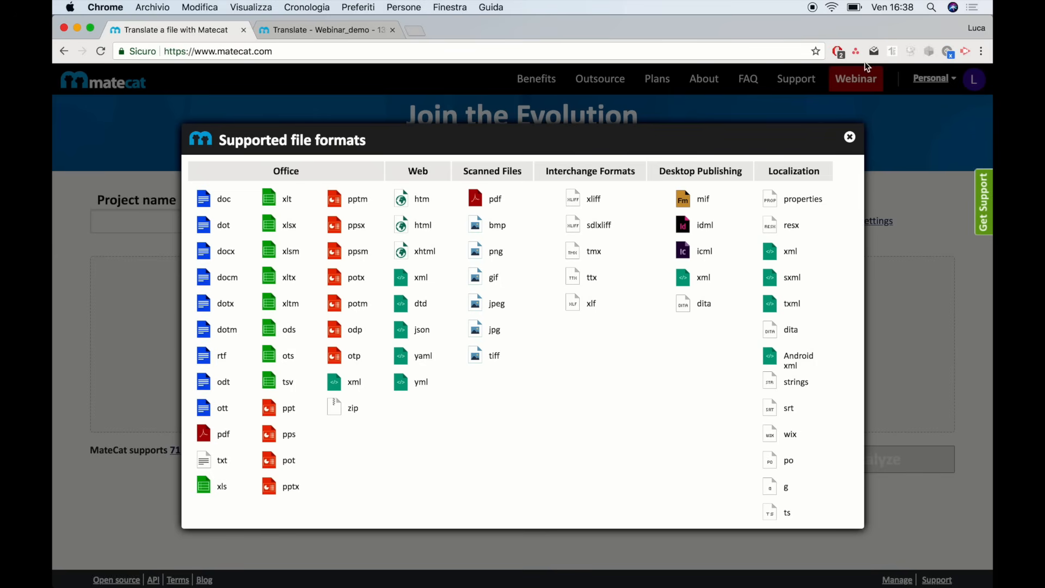
Close the formats list, check the subject list keeping General, and show the TM & Glossary list
left_click(851, 140)
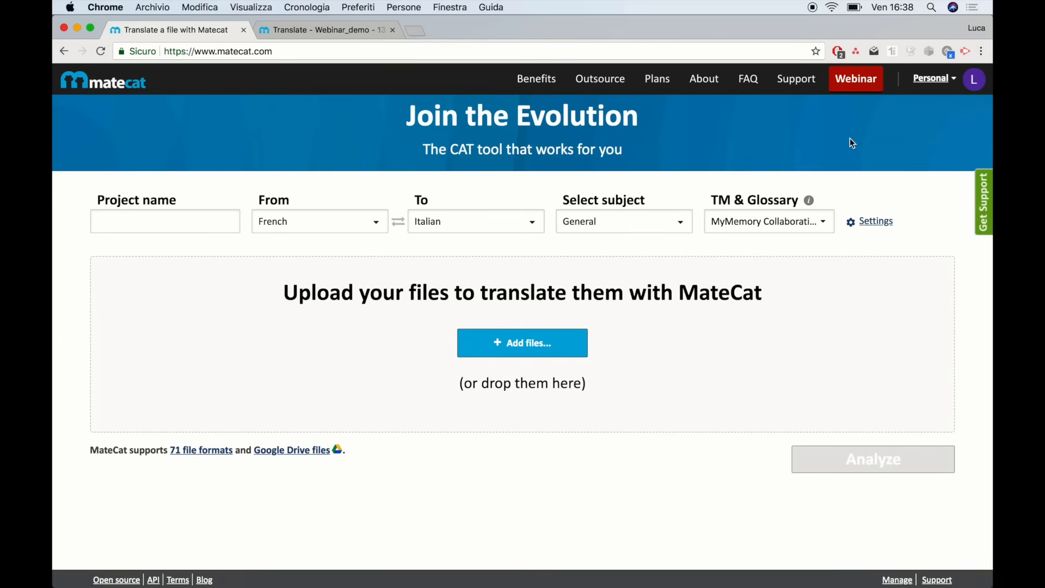
left_click(673, 220)
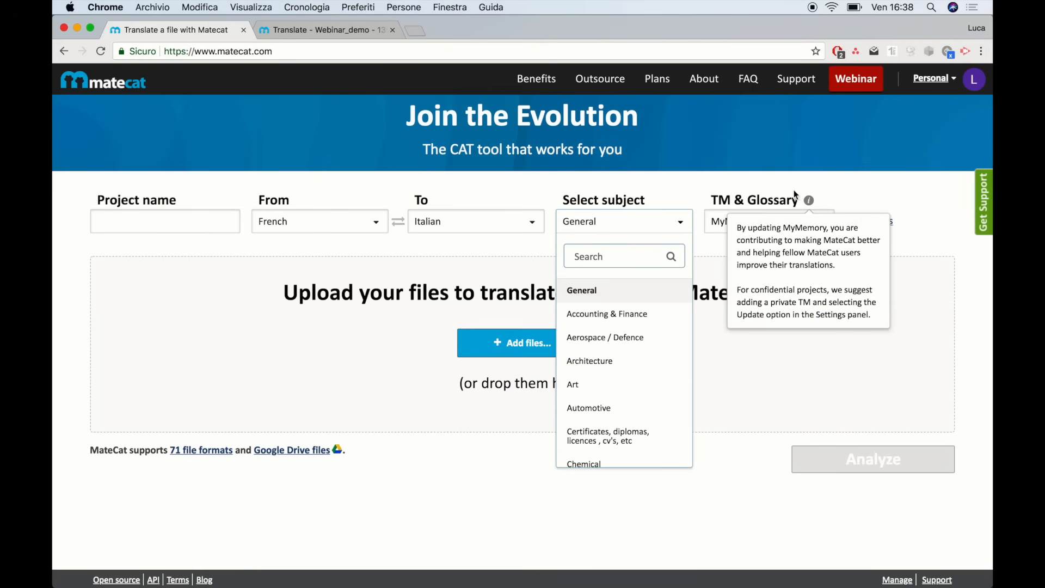
left_click(740, 187)
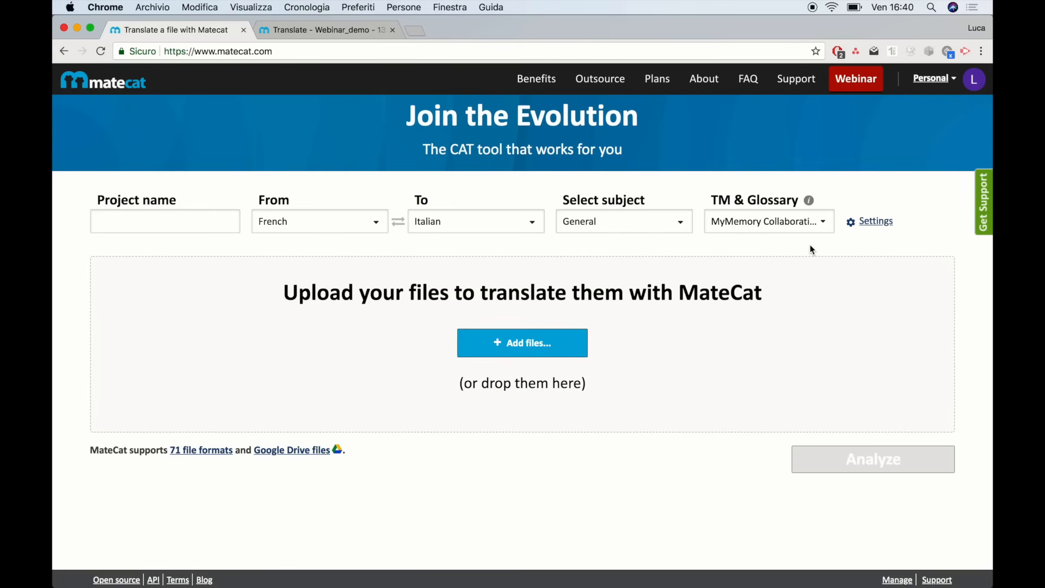
left_click(781, 233)
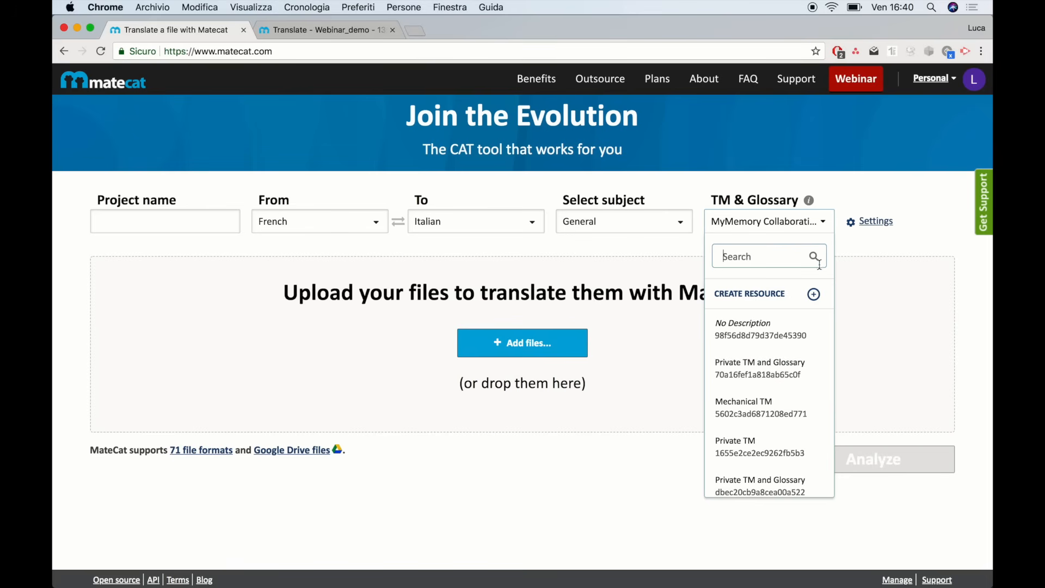
Create a new private translation memory resource described as 'Private TM' and confirm it
left_click(777, 301)
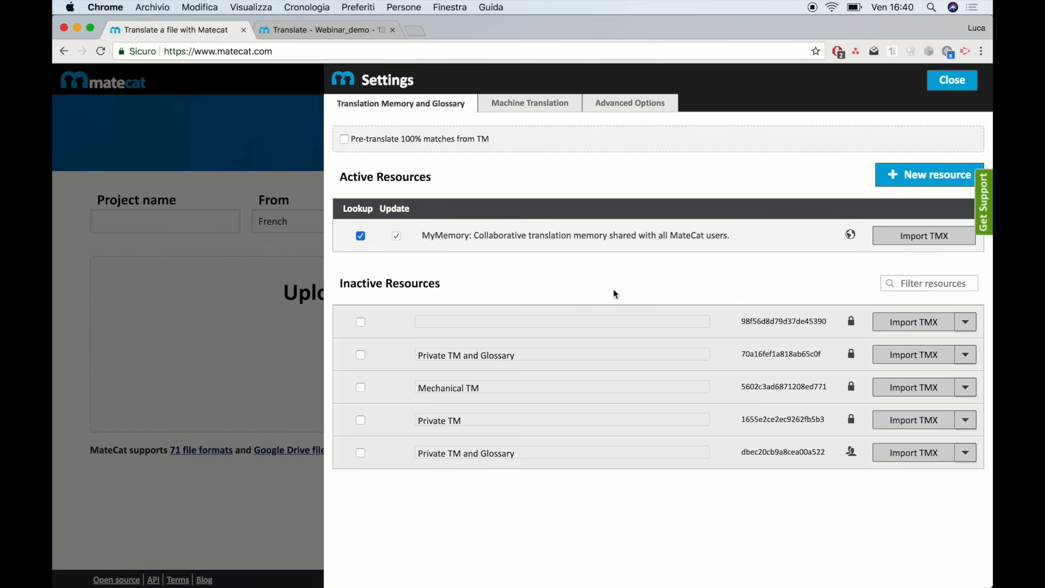
left_click(913, 176)
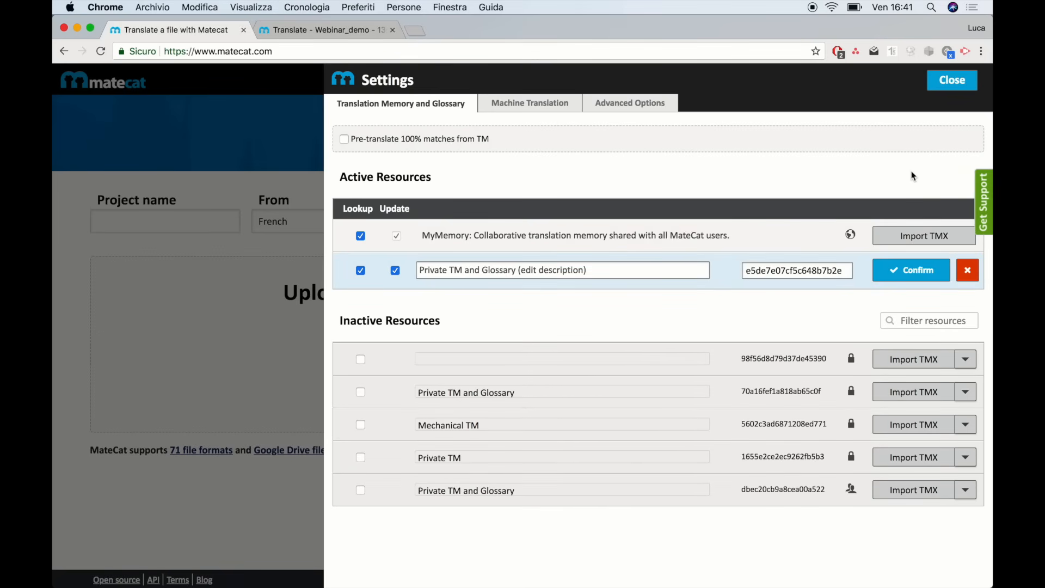
left_click(432, 271)
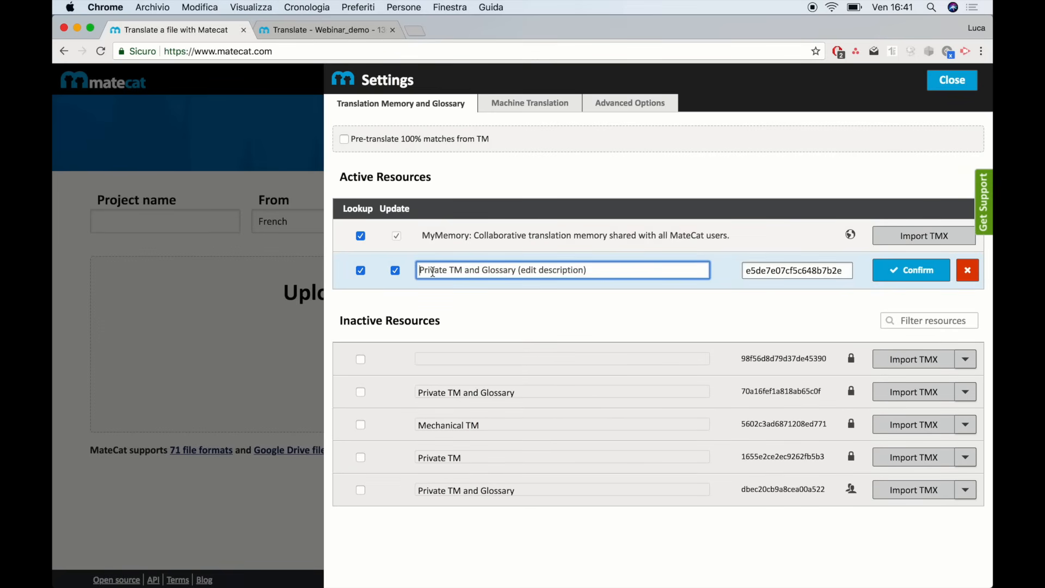
type("Private TM")
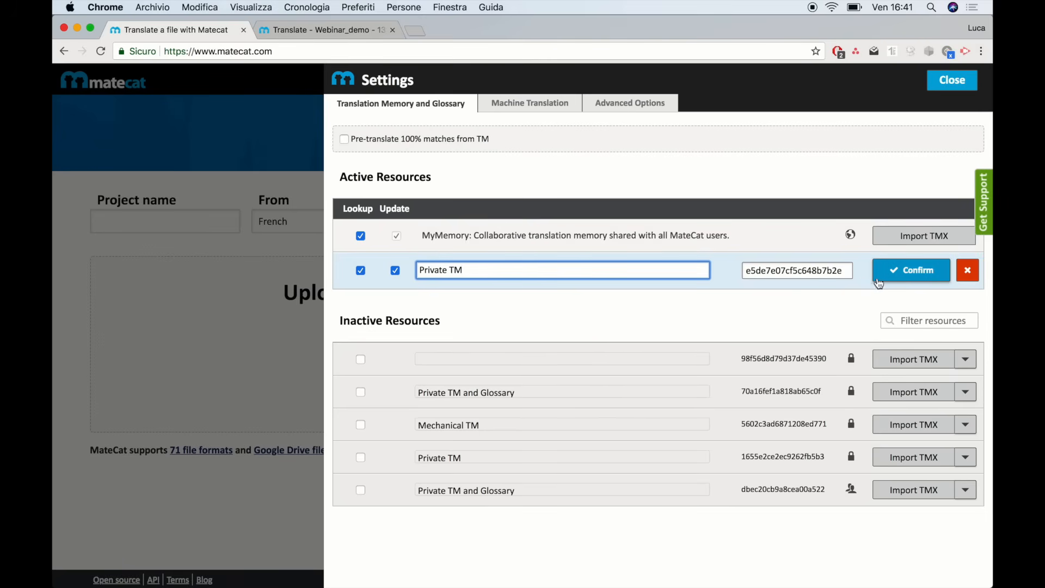
left_click(928, 270)
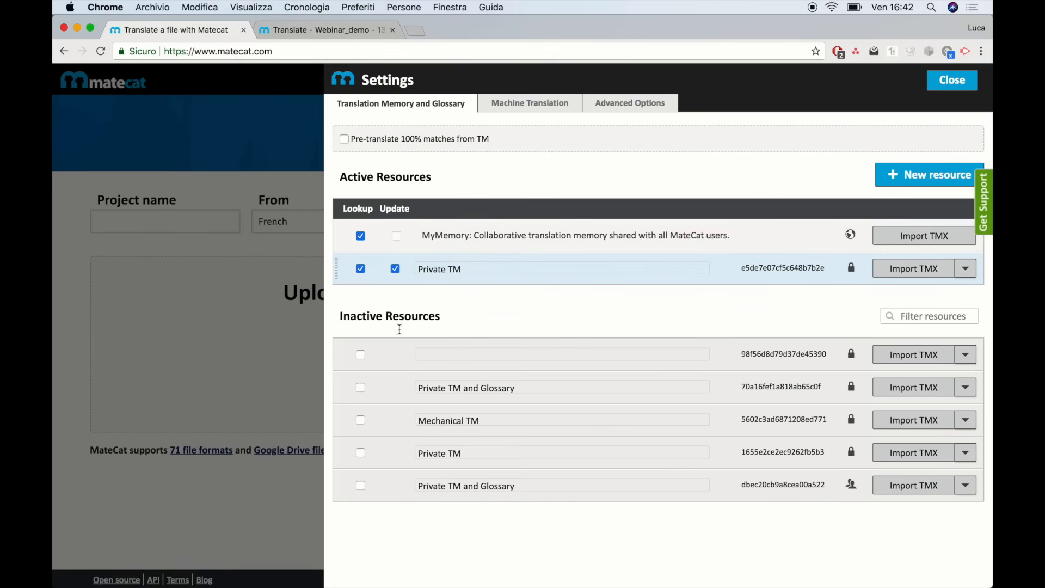
Activate Private TM and Glossary and Mechanical TM, adjusting their Lookup and Update checkboxes
left_click(360, 387)
left_click(360, 419)
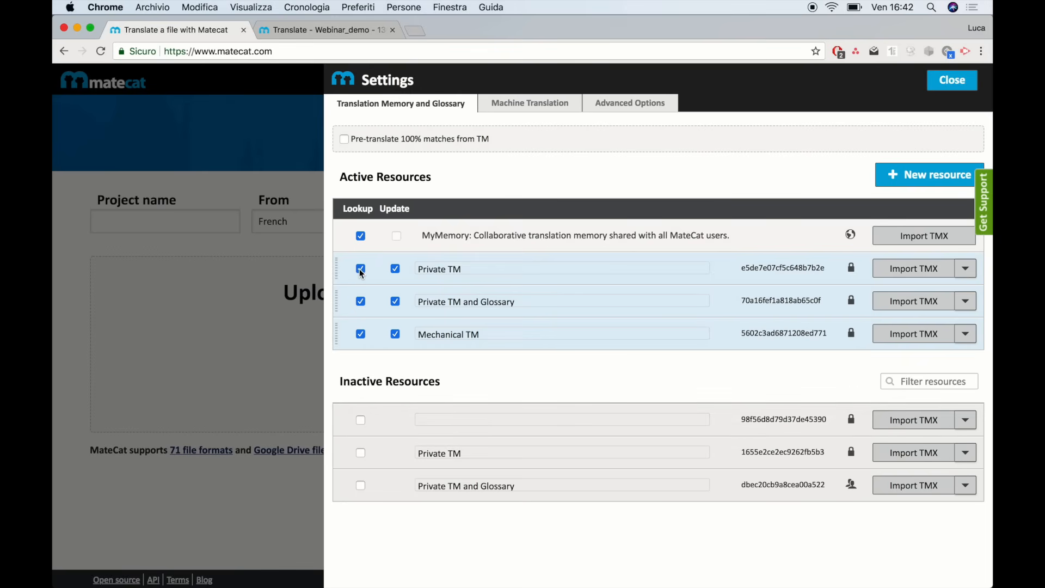
left_click(397, 303)
left_click(397, 334)
left_click(394, 302)
left_click(360, 303)
left_click(360, 302)
left_click(362, 238)
left_click(361, 236)
left_click(362, 304)
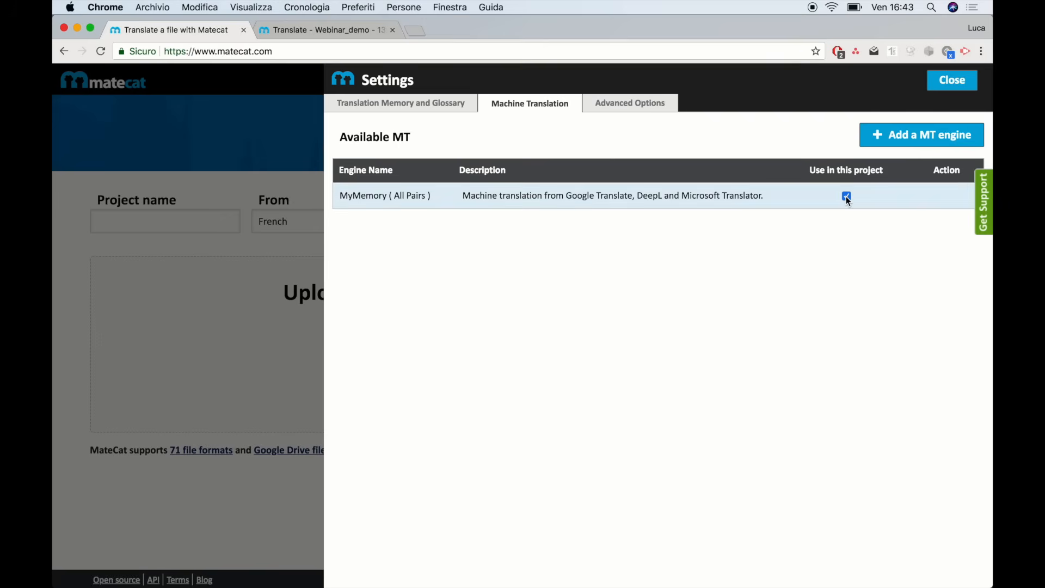
Move from the MyMemory Machine Translation settings to the Advanced Options tab
left_click(632, 105)
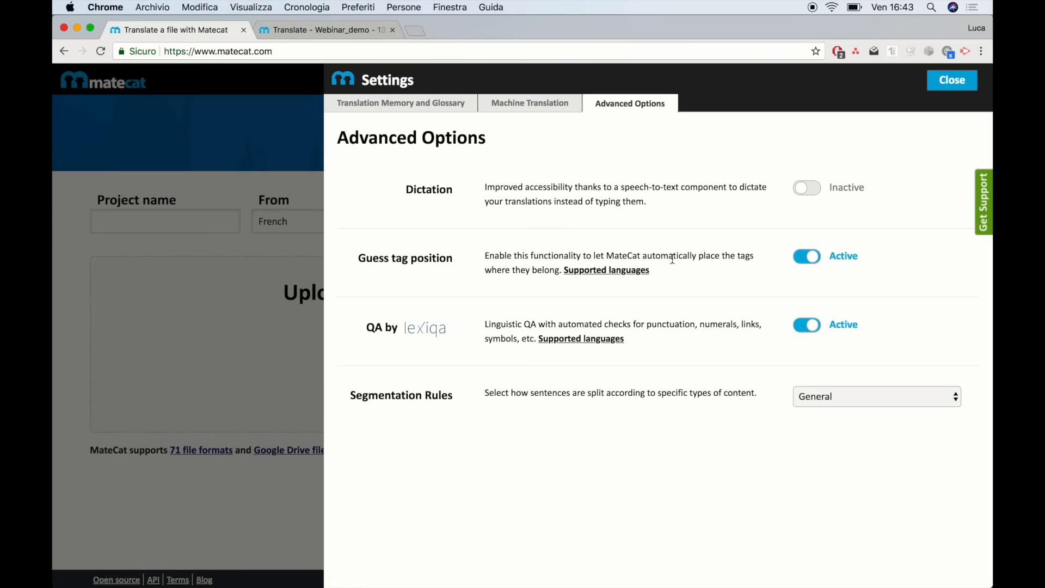
Check Guess tag position's supported language pairs in a new tab, then return to settings
left_click(613, 271)
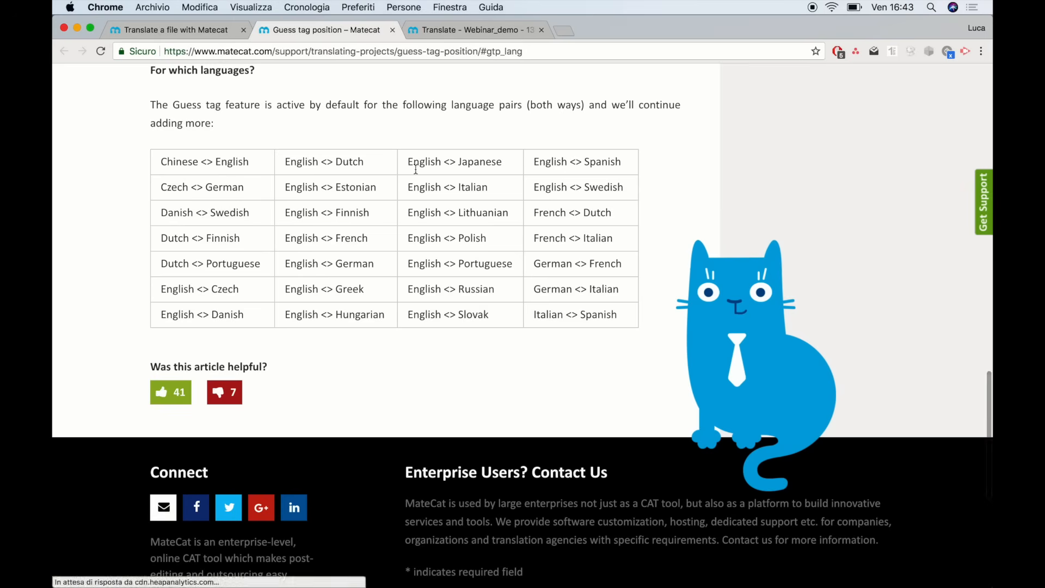
left_click(198, 37)
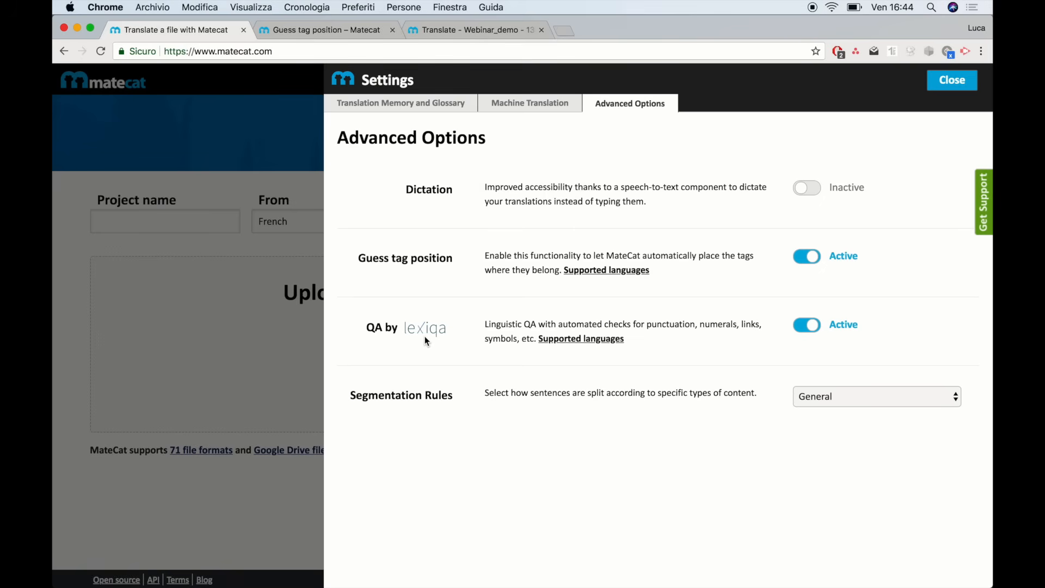
Leave the segmentation rules on General and close Settings to return to the upload page
mouse_move(561, 338)
left_click(859, 397)
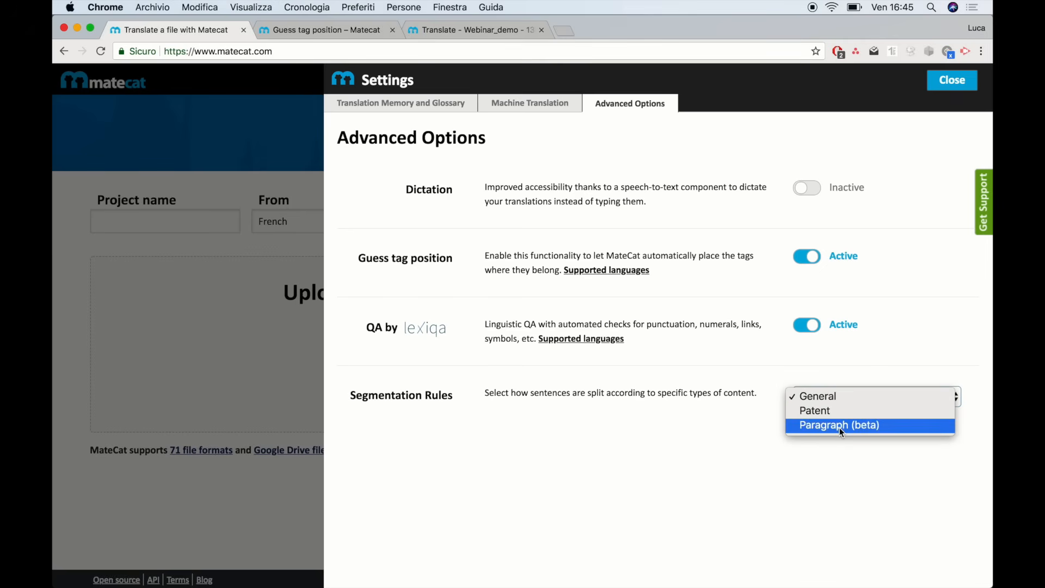
left_click(936, 88)
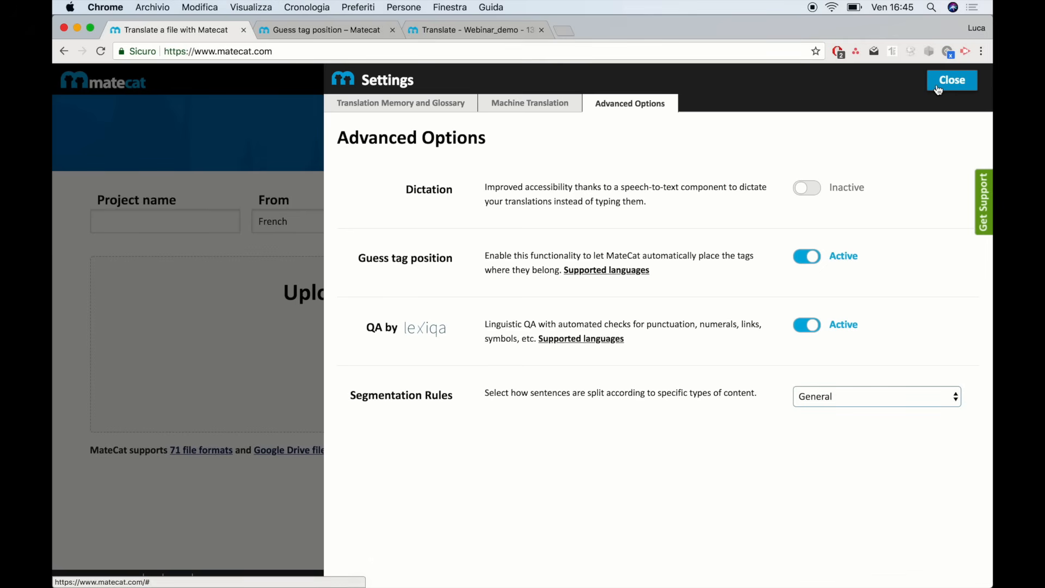
left_click(941, 87)
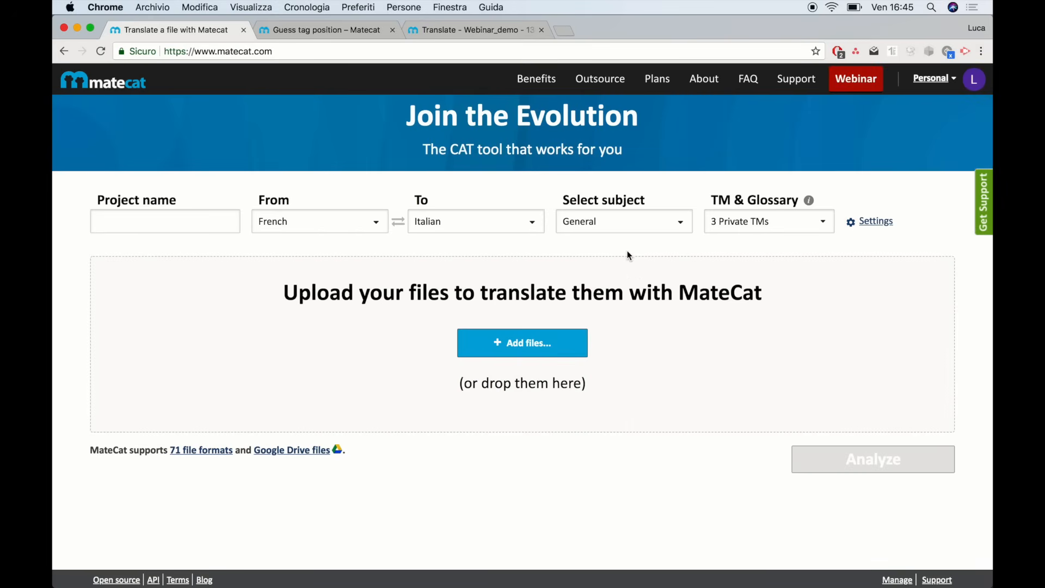
From the Webinar_demo editor, show the 22-word volume analysis with its open and outsource options
left_click(491, 33)
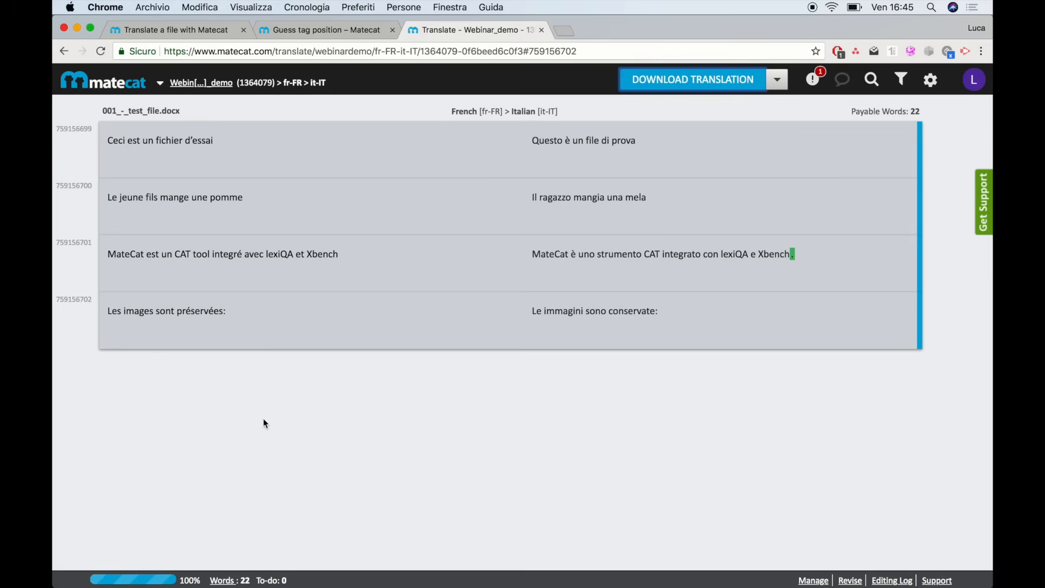
left_click(223, 580)
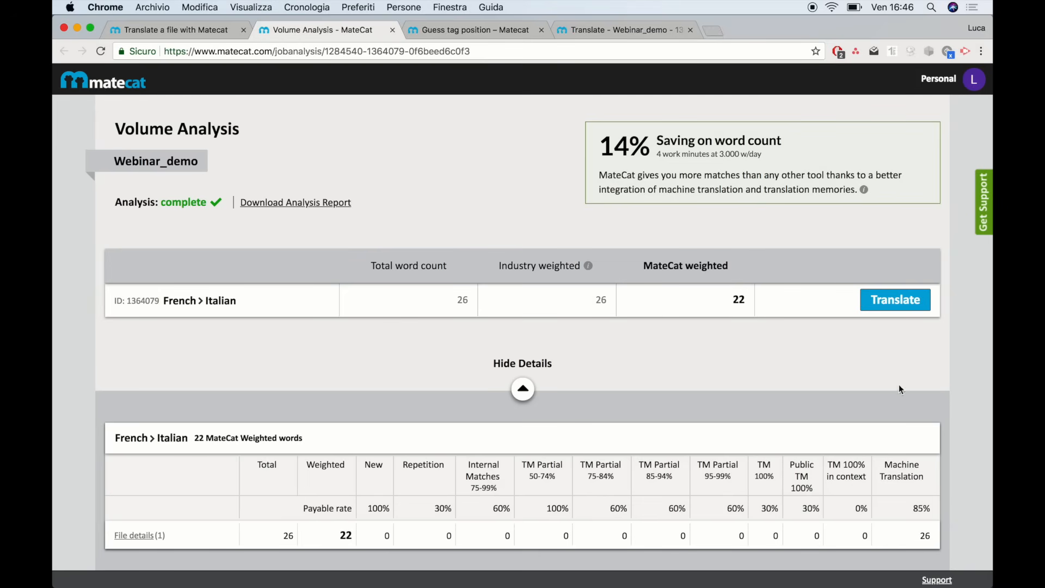
left_click(896, 303)
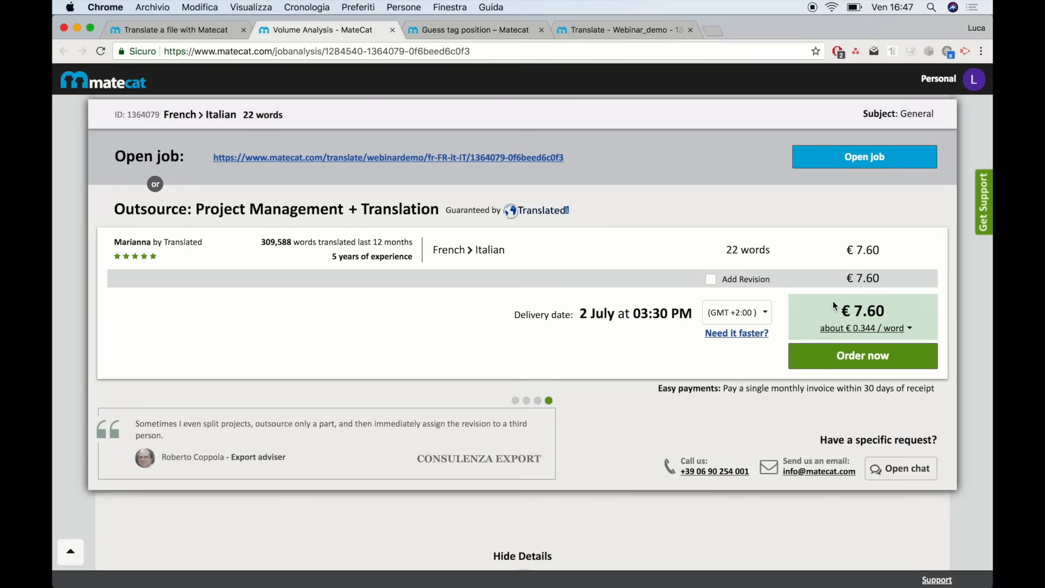
Toggle Add Revision on (€15.20) and off (€7.60), then go back to the Webinar_demo editor
left_click(712, 280)
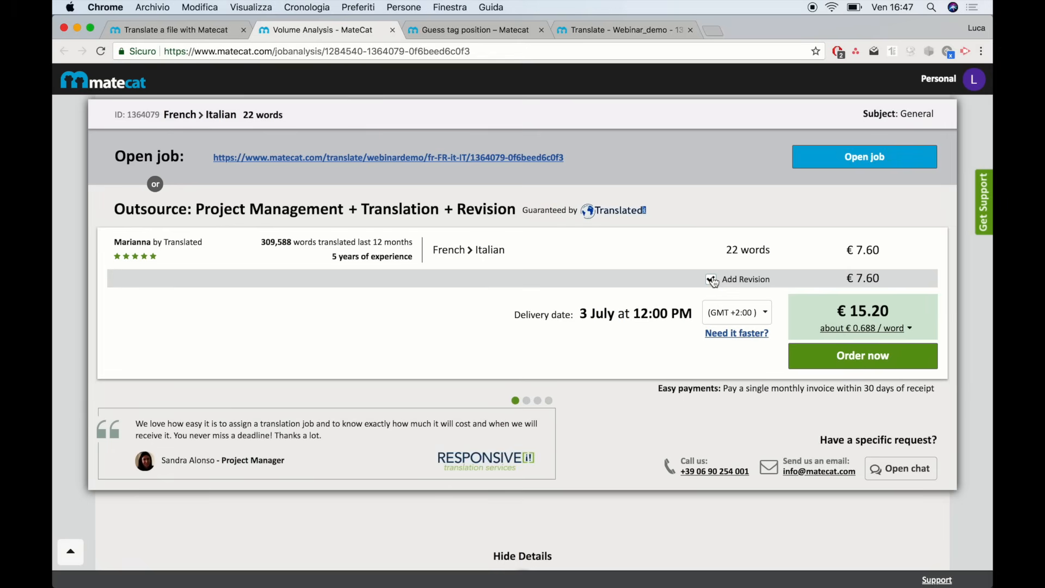
left_click(711, 280)
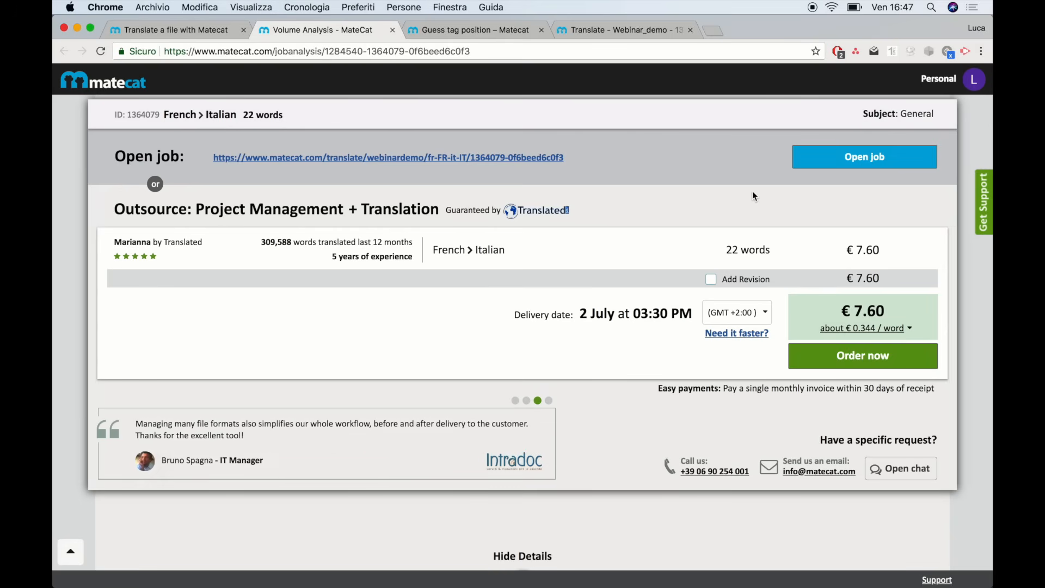
left_click(608, 30)
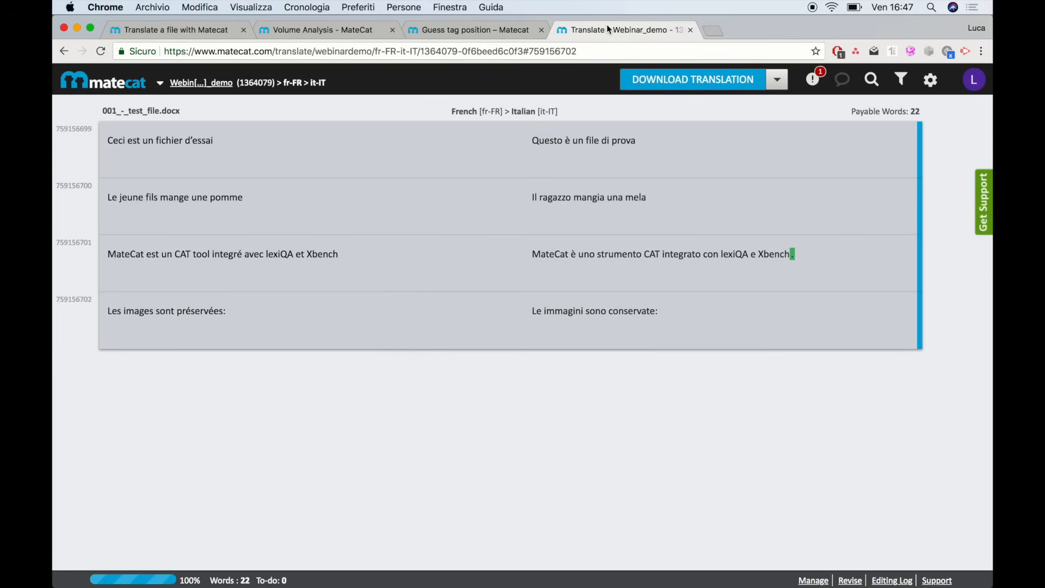
Open the segment 'Ceci est un fichier d'essai' to show its MT and Public_Corpora matches
left_click(679, 147)
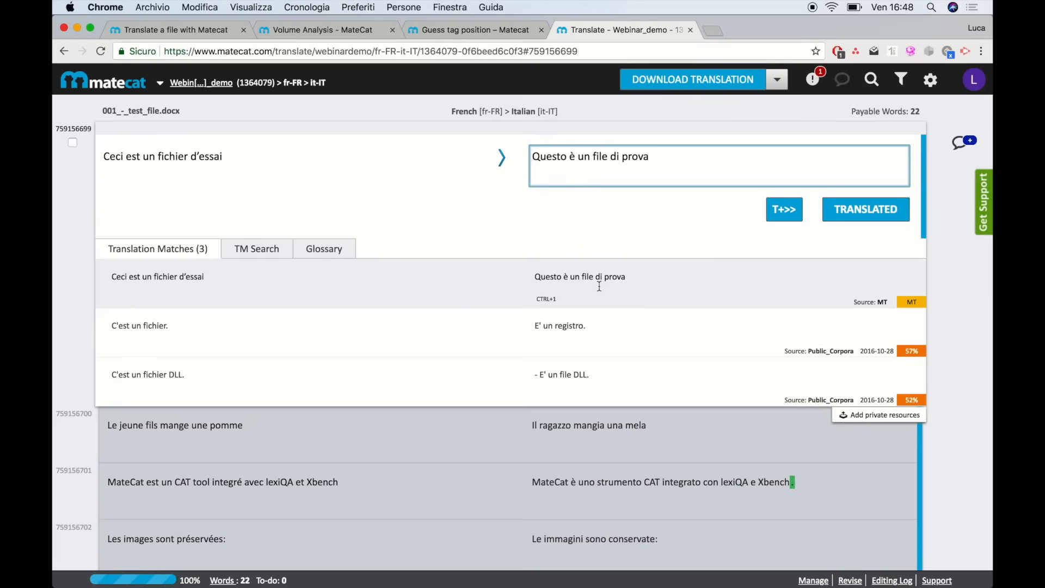
Search the translation memory for 'essai', expand the results, then show the segment's glossary
left_click(261, 252)
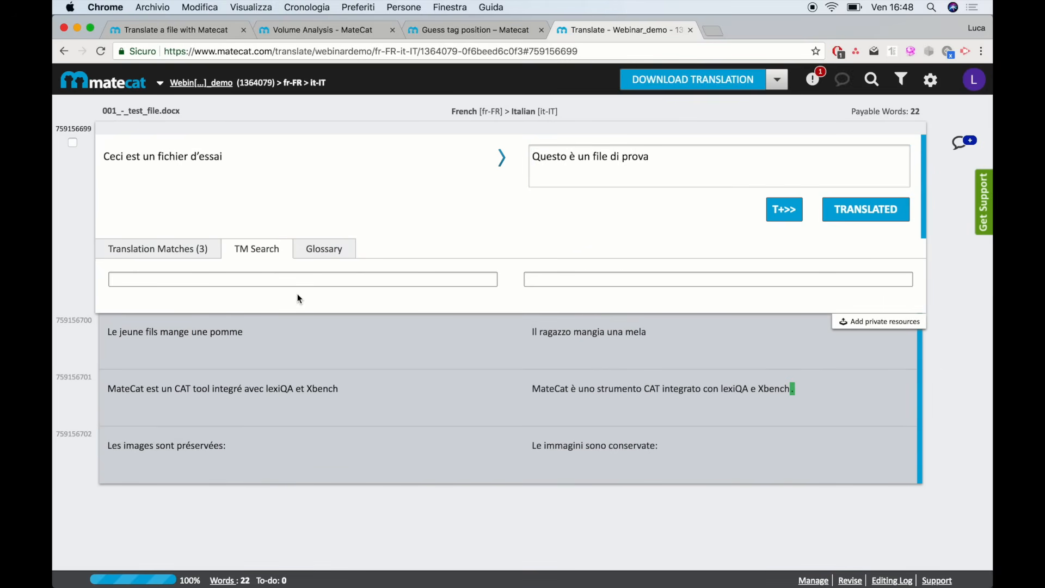
left_click(299, 286)
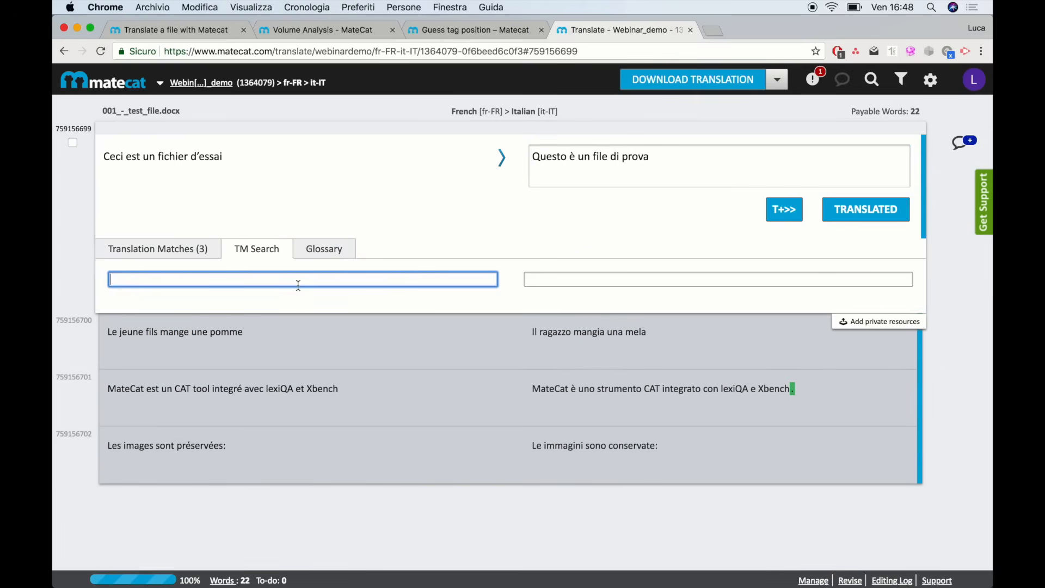
type("essai")
key("Return")
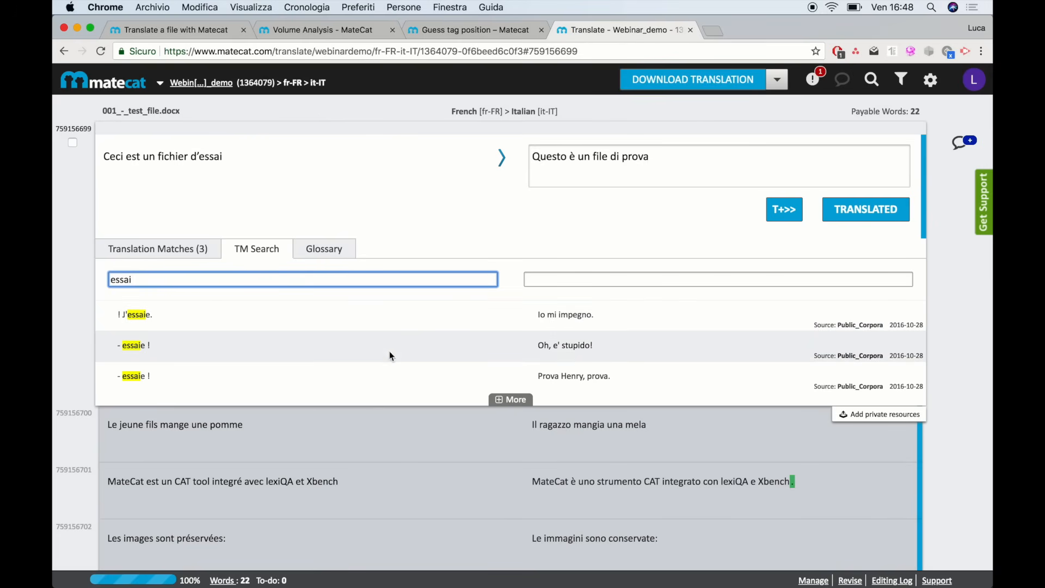
left_click(529, 402)
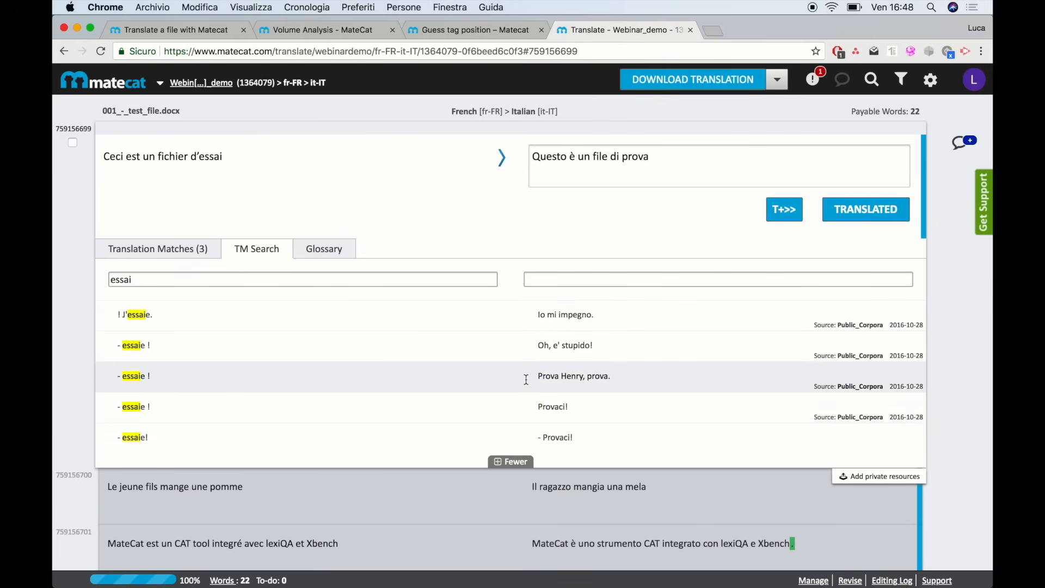
scroll(526, 380, "down", 2)
scroll(526, 379, "up", 3)
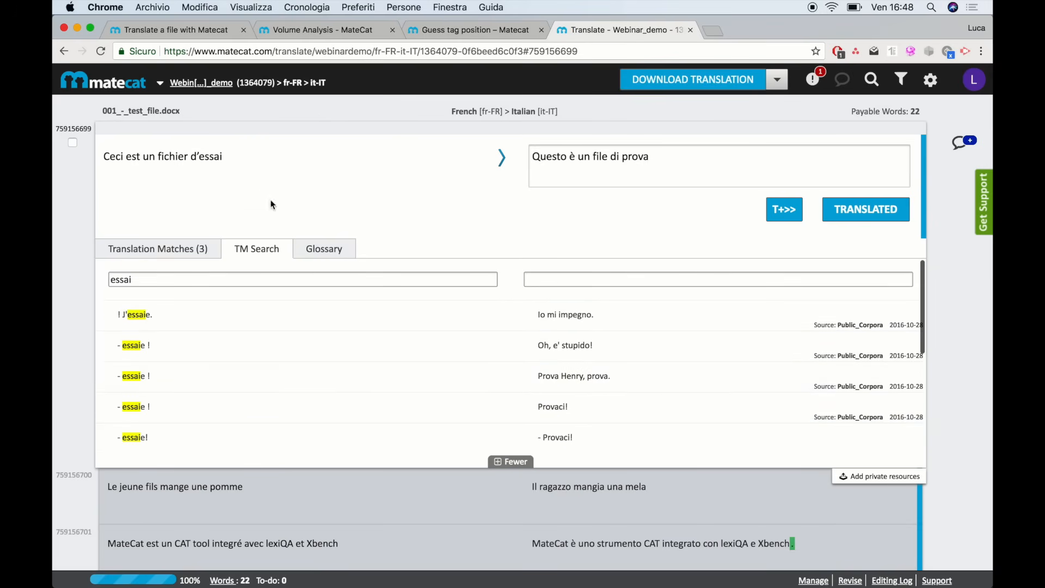
left_click(314, 248)
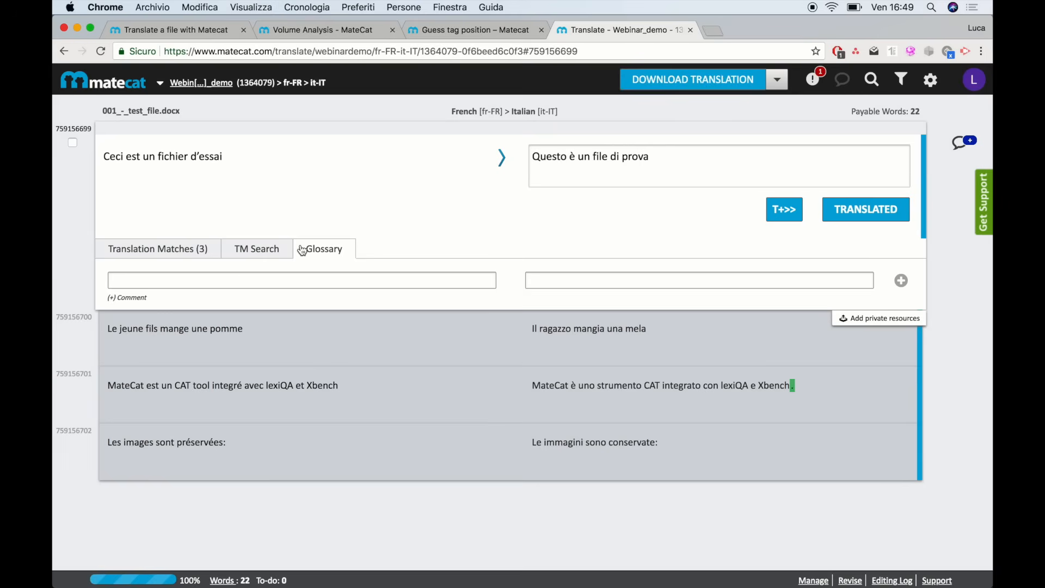
Activate the Private TM and Glossary resource in Settings' Translation Memory and Glossary section
left_click(233, 282)
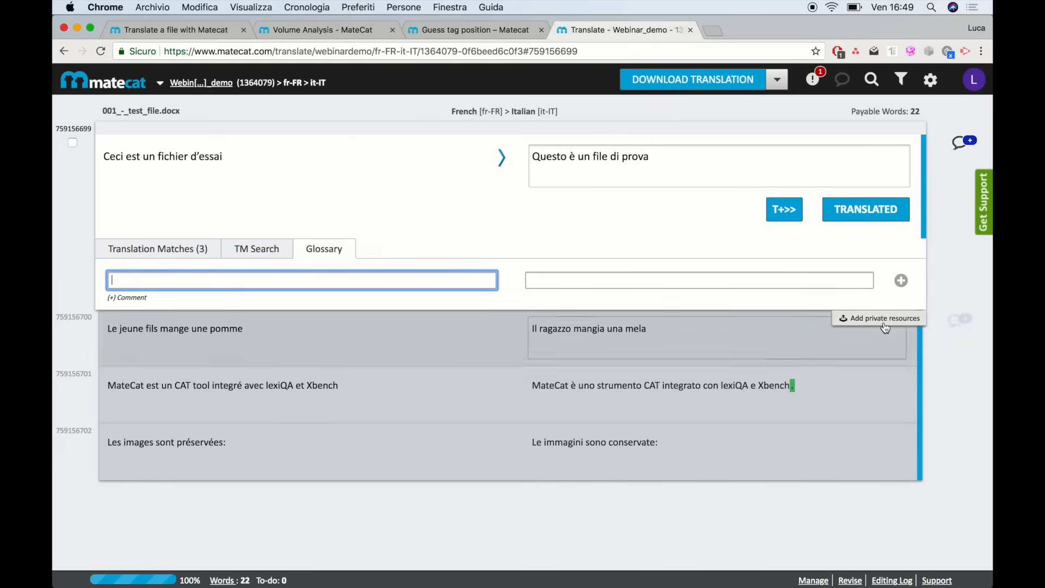
left_click(930, 84)
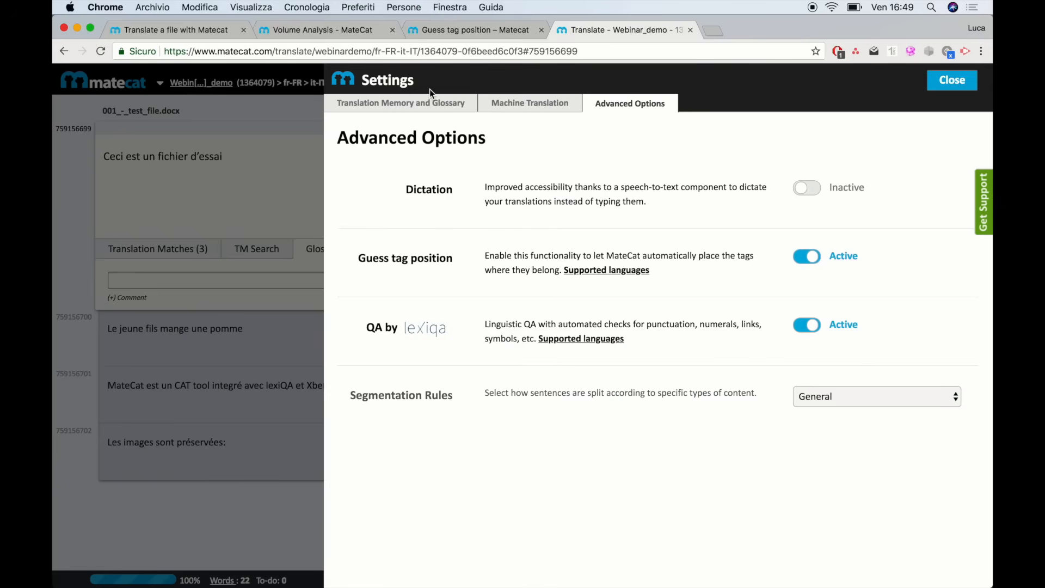
left_click(427, 104)
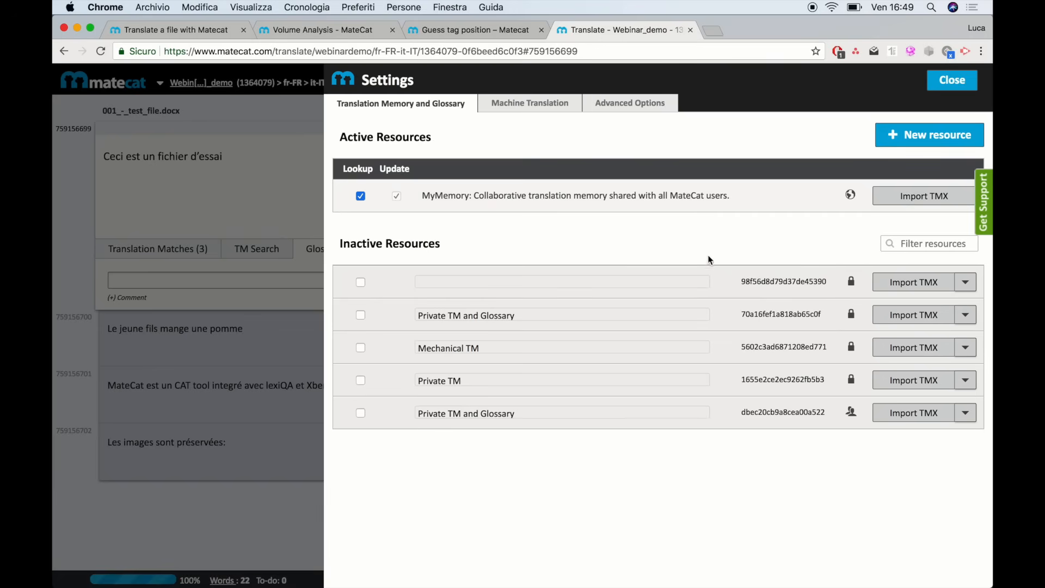
left_click(361, 315)
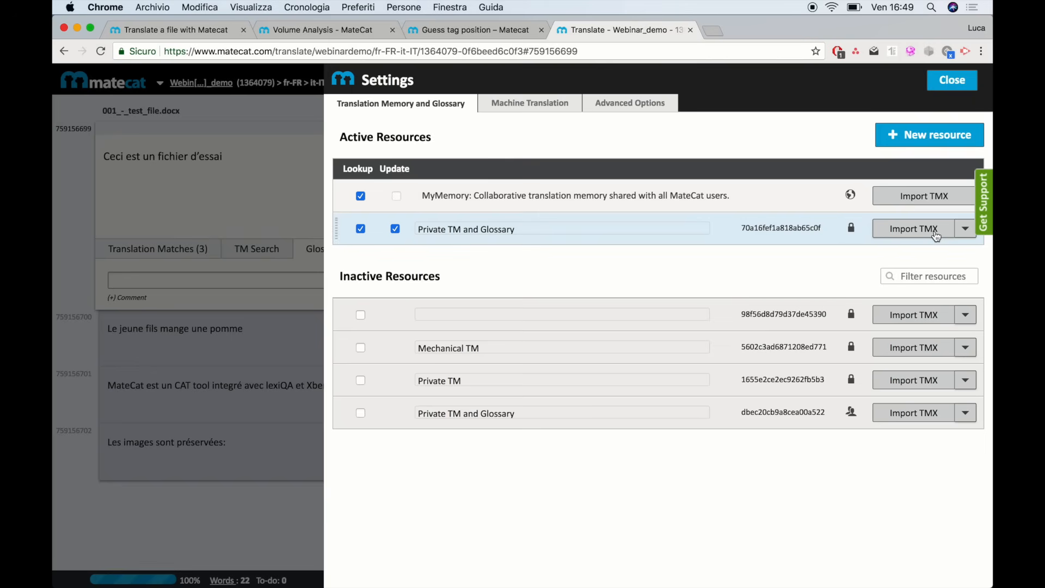
Import Glossary.xlsx into the Private TM and Glossary resource and close Settings
left_click(967, 233)
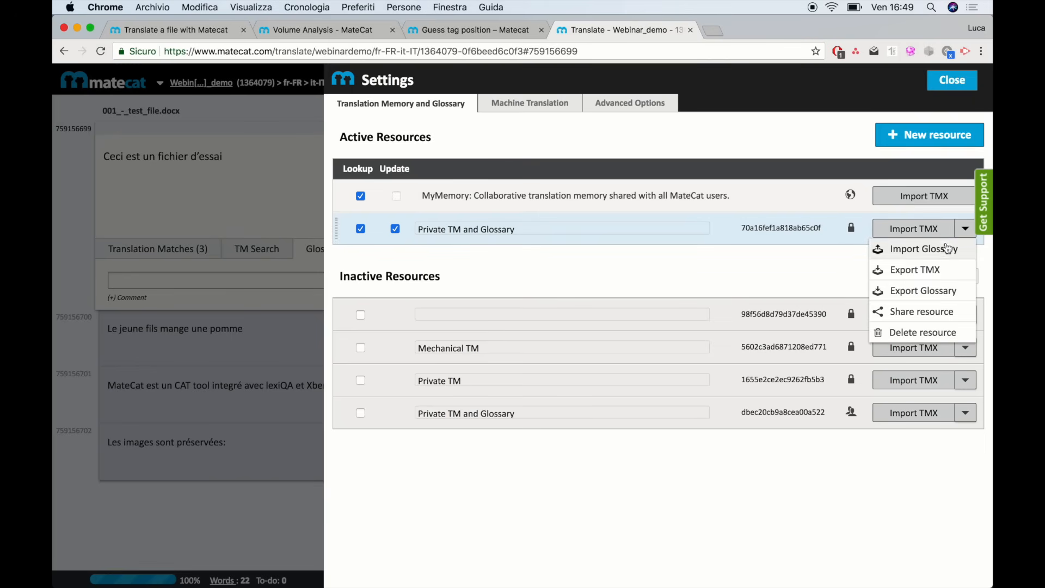
left_click(920, 252)
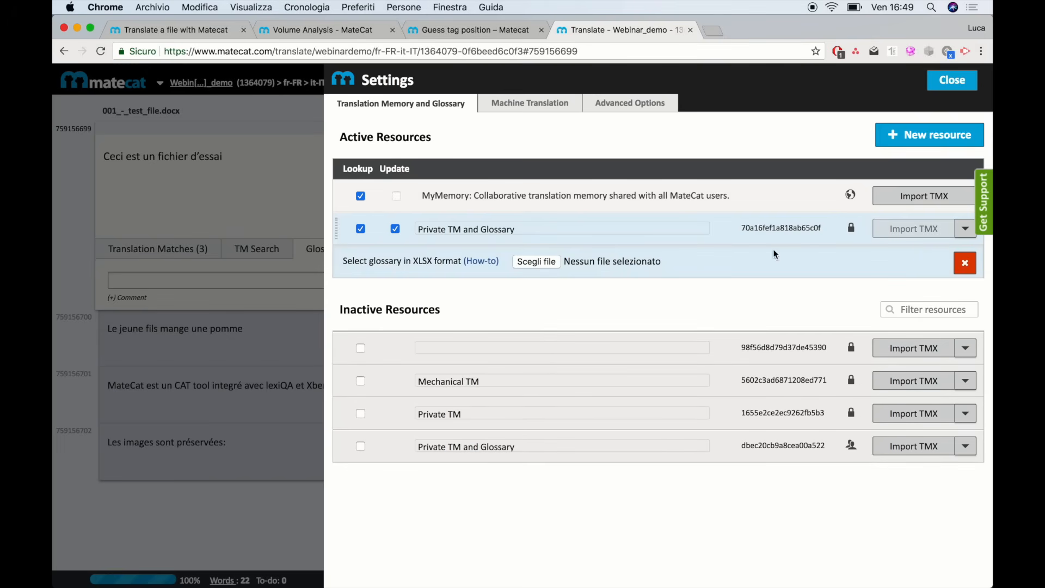
left_click(536, 261)
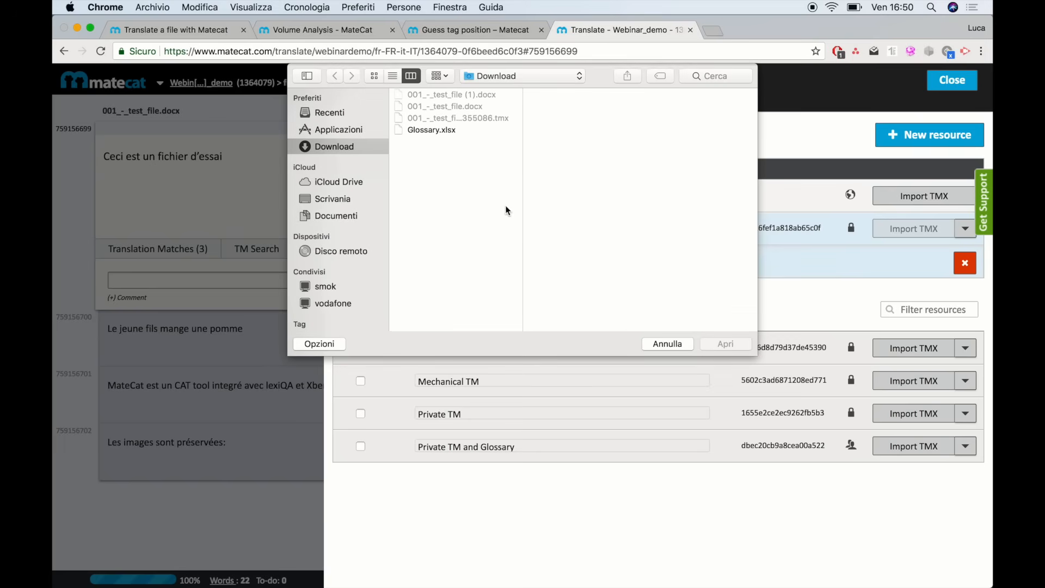
left_click(451, 131)
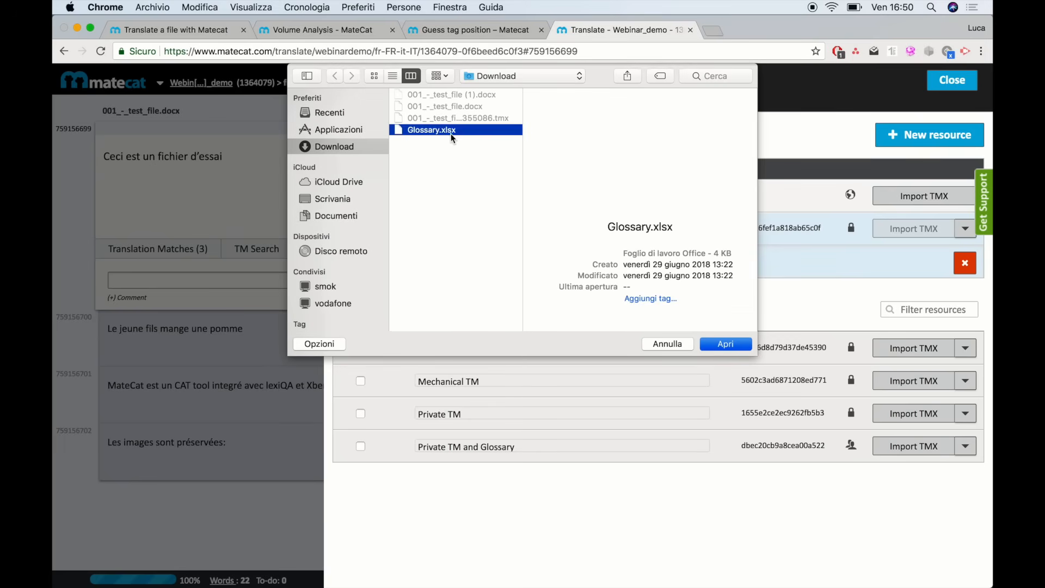
left_click(726, 344)
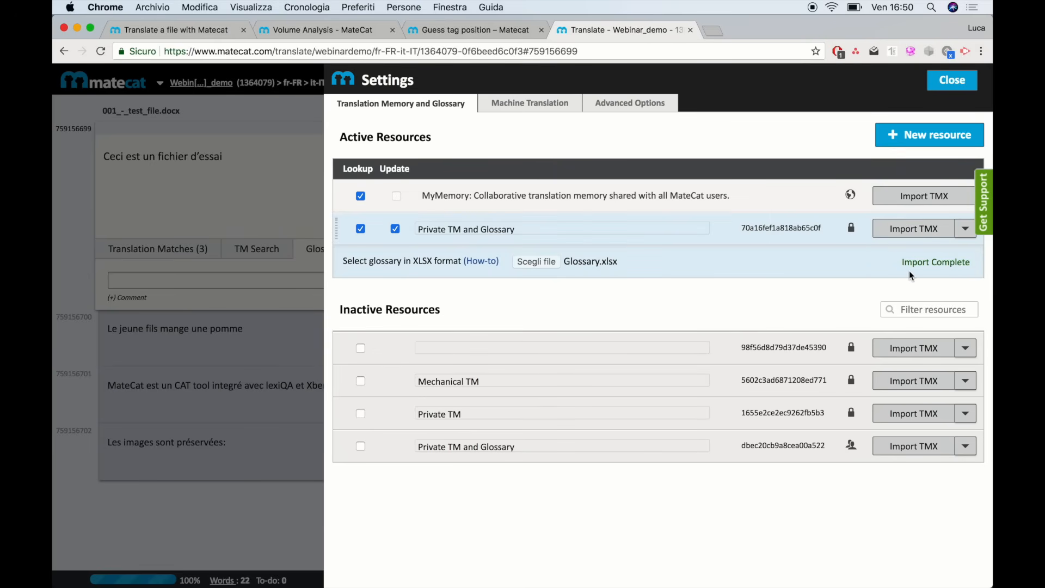
left_click(952, 80)
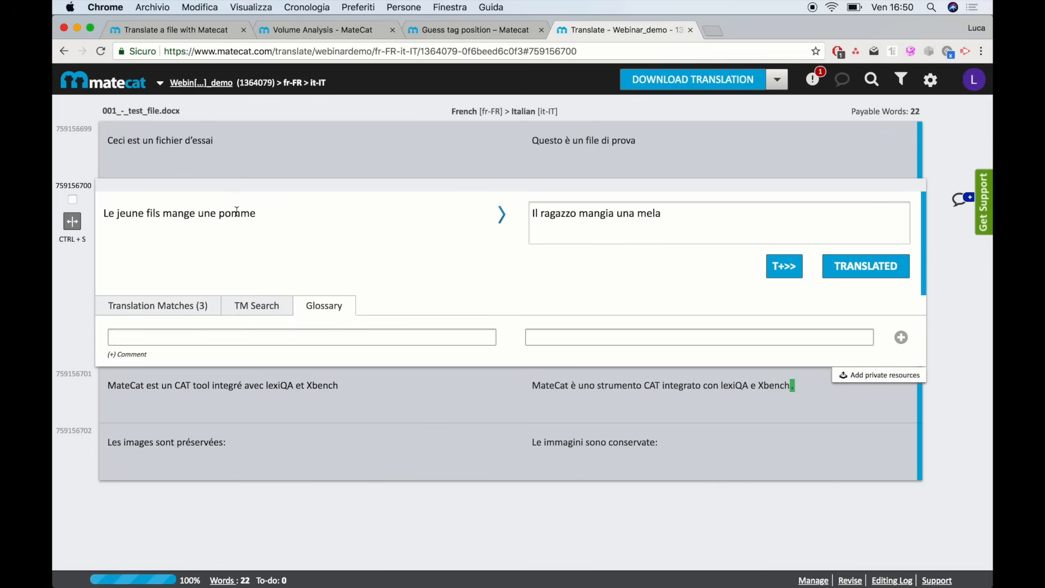
Save the glossary entry pomme → mela, then open the 'MateCat est un CAT tool' segment
left_click(246, 336)
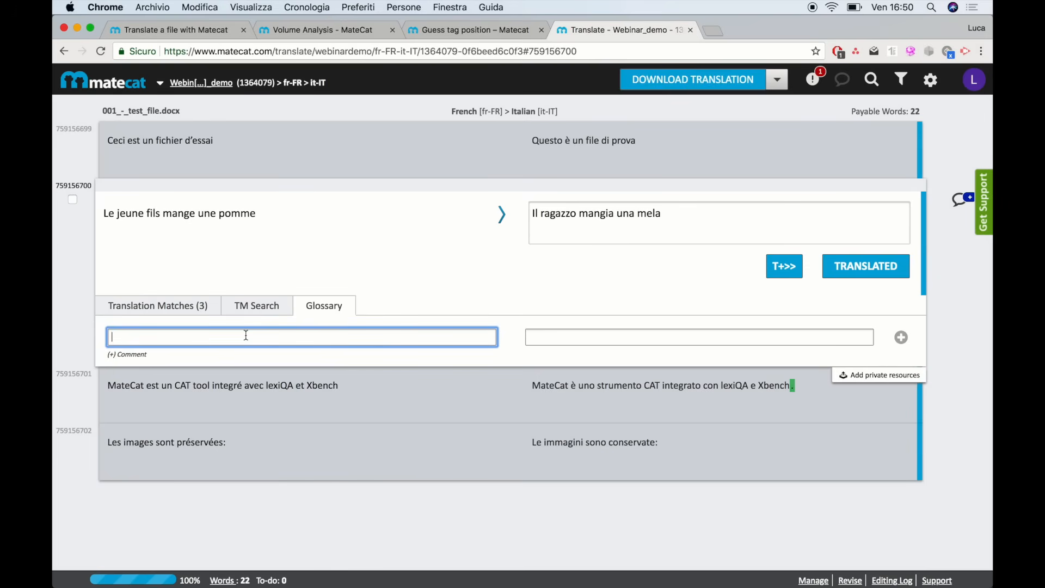
type("pomme")
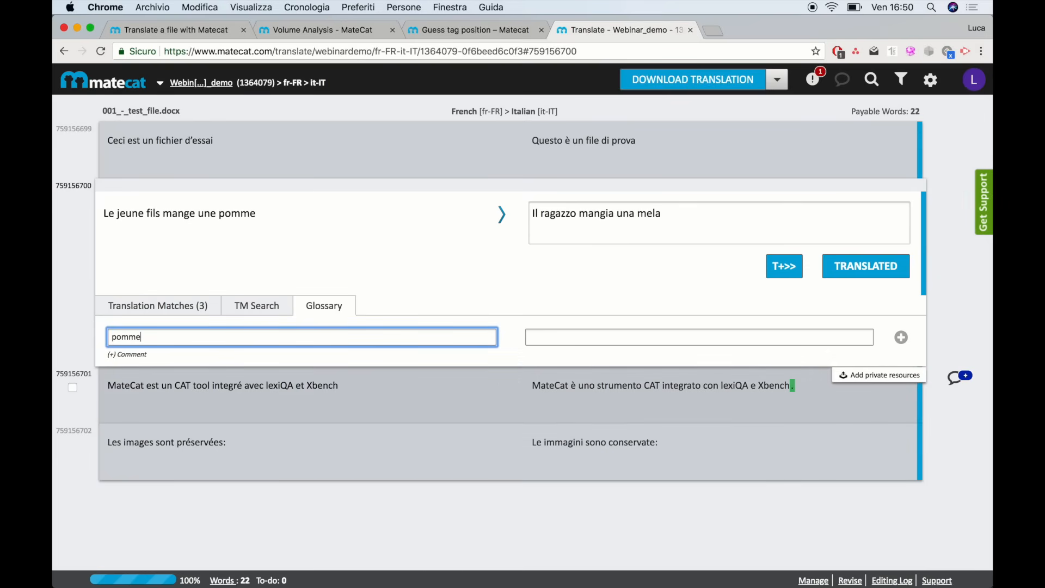
left_click(564, 332)
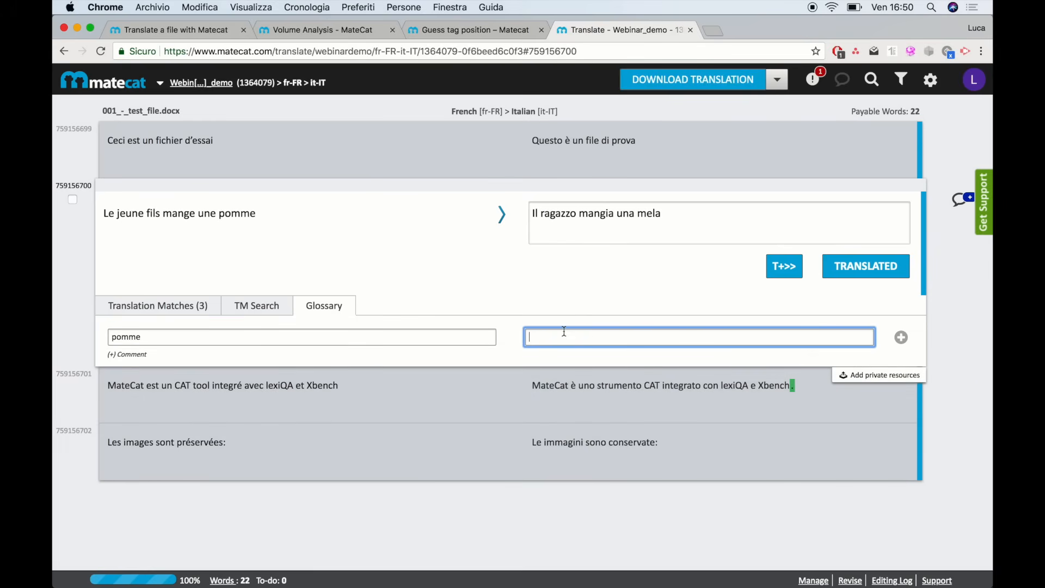
type("mela")
key("Return")
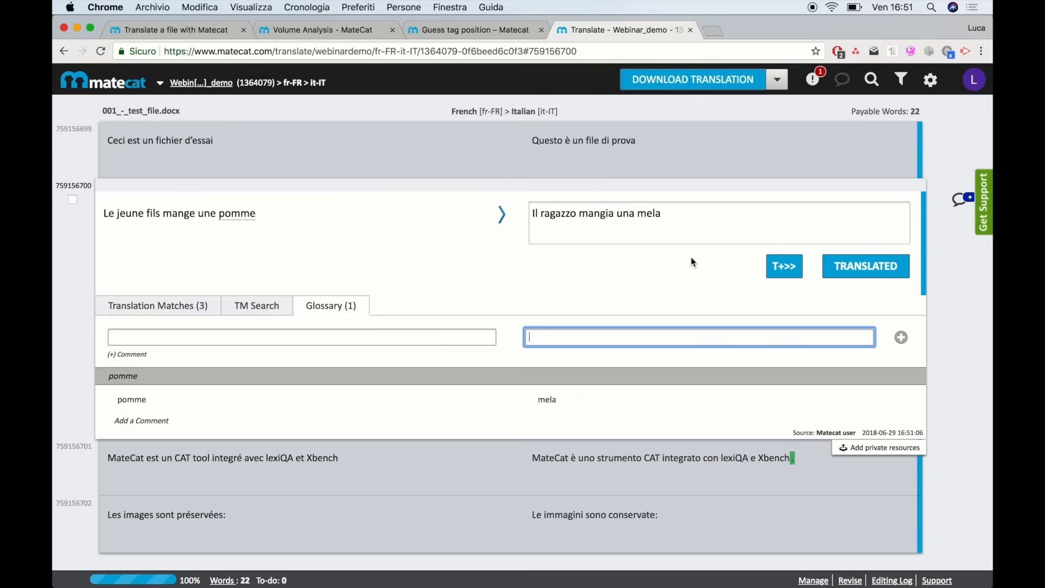
left_click(820, 458)
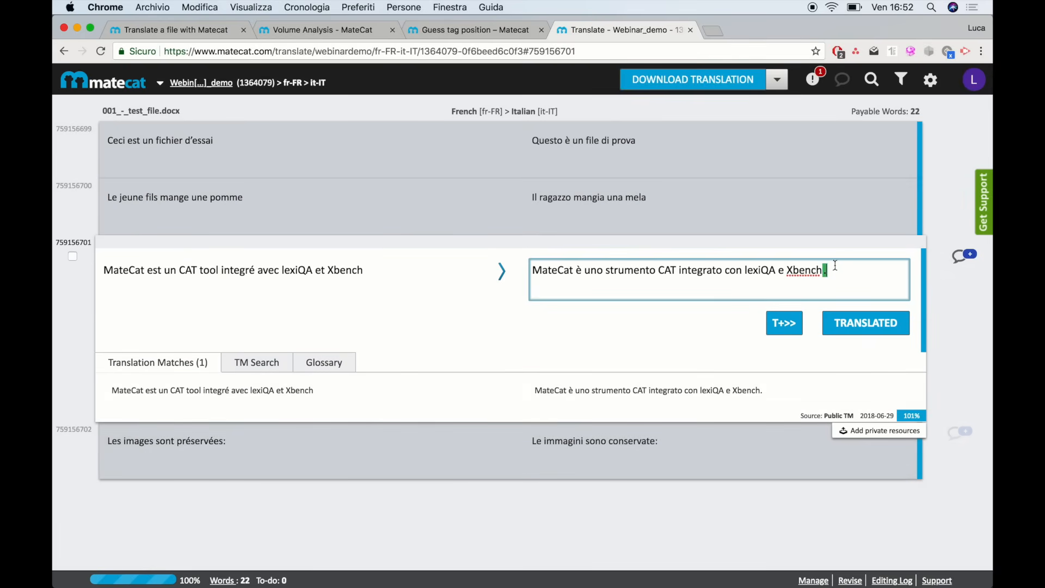
mouse_move(827, 270)
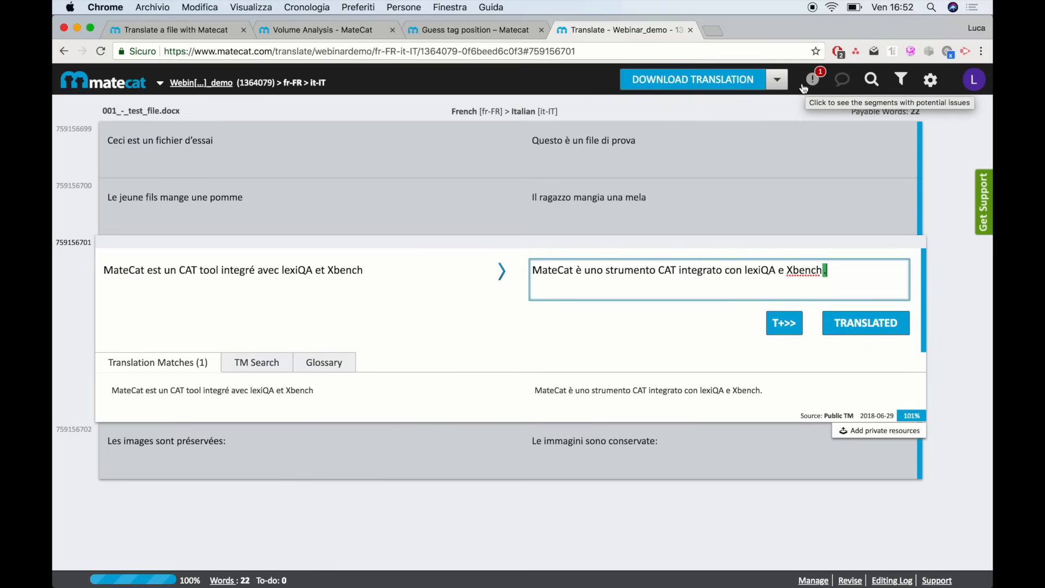
Open the lexiQA QA panel, then the search-and-replace panel for source and target text
left_click(813, 82)
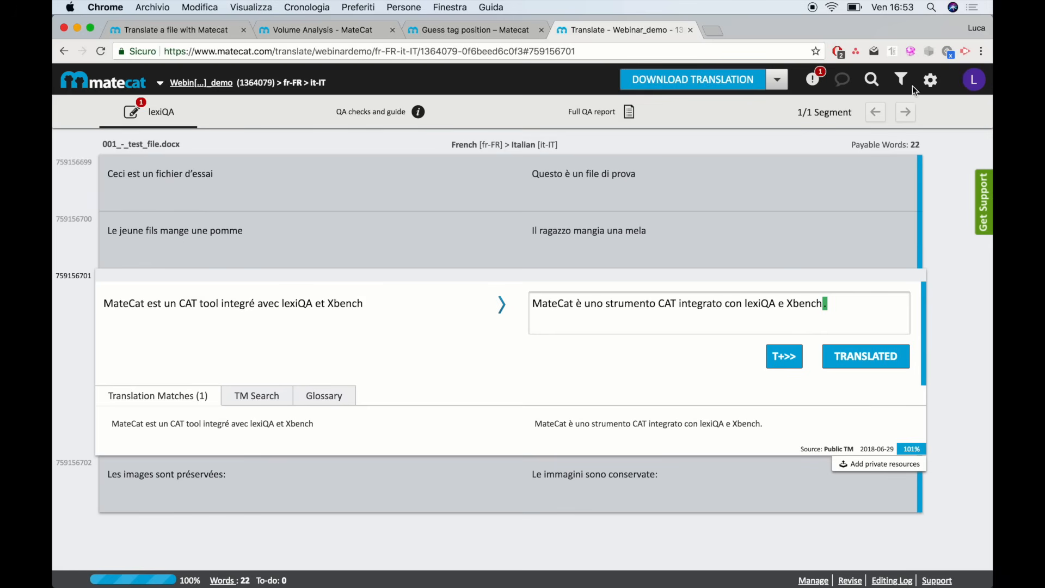
left_click(871, 81)
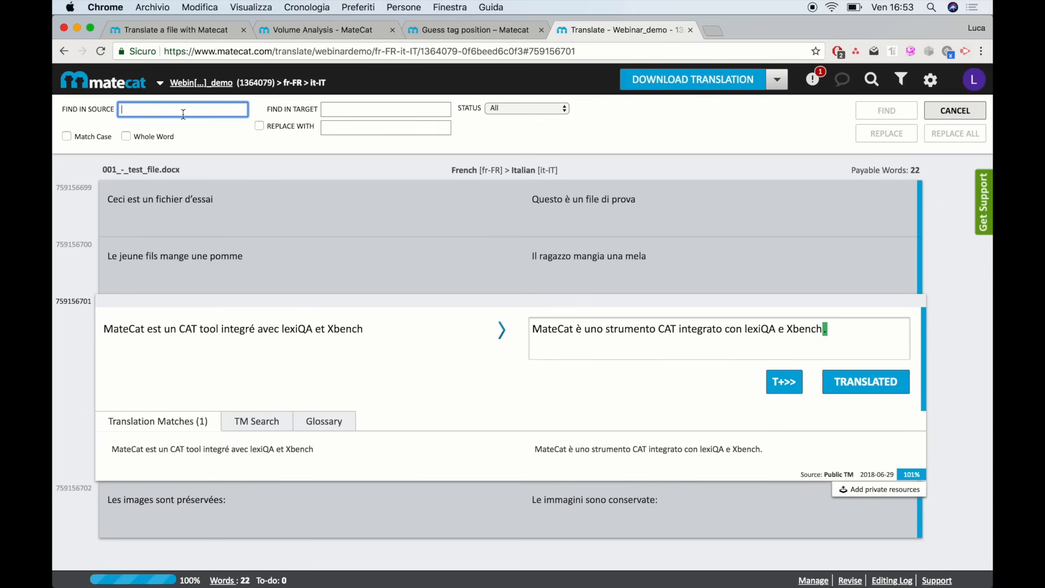
Check the Segment Status and Filters options leaving All, then switch the job to Revise mode
left_click(903, 80)
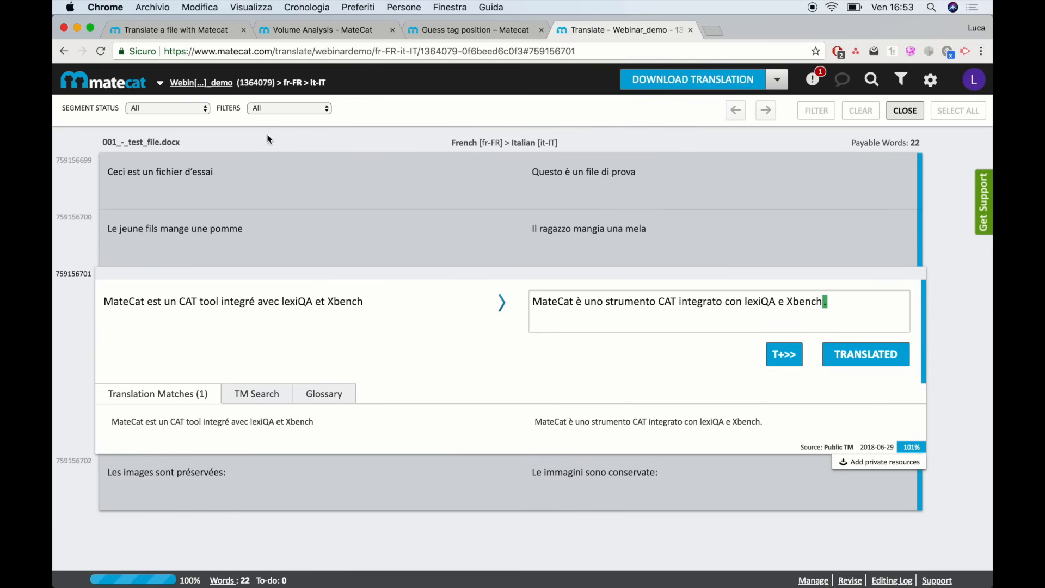
left_click(192, 106)
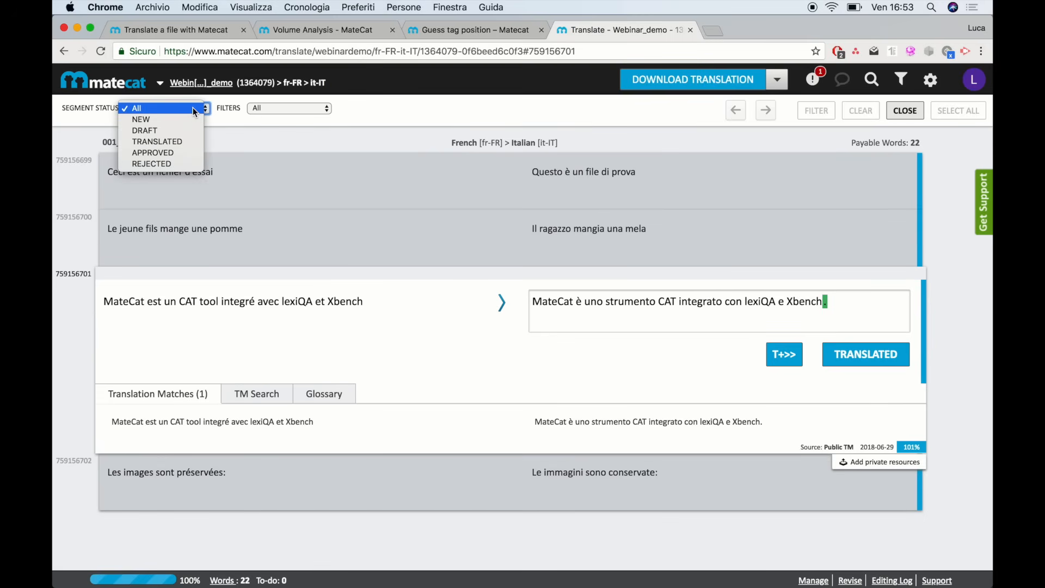
left_click(298, 109)
left_click(304, 108)
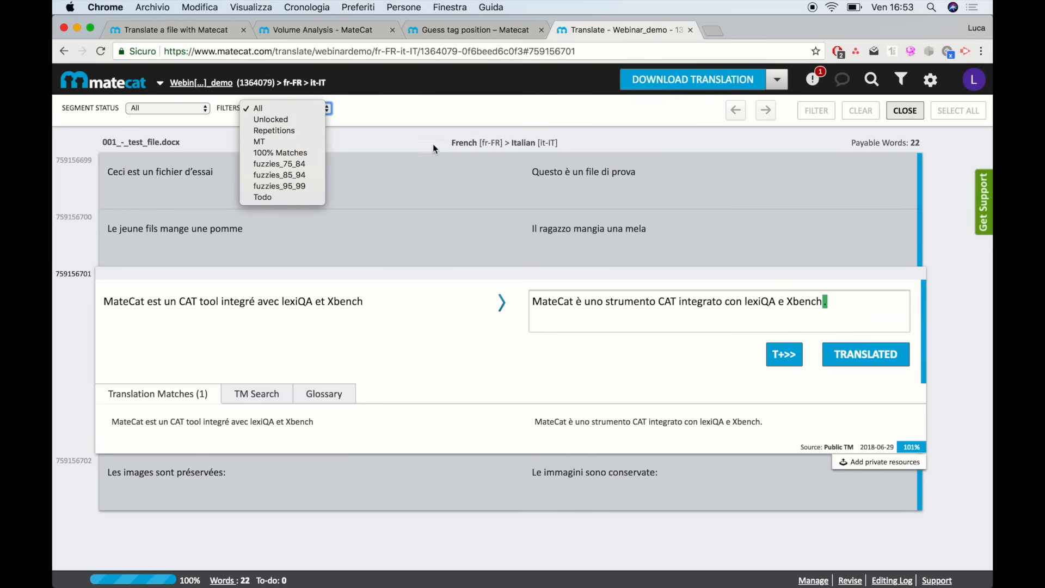
left_click(465, 115)
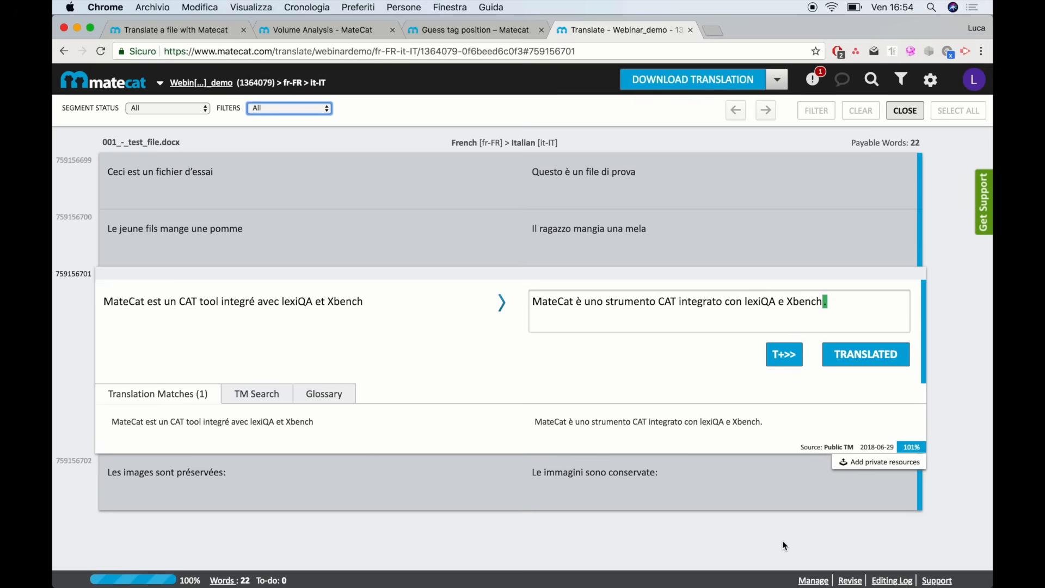
left_click(850, 580)
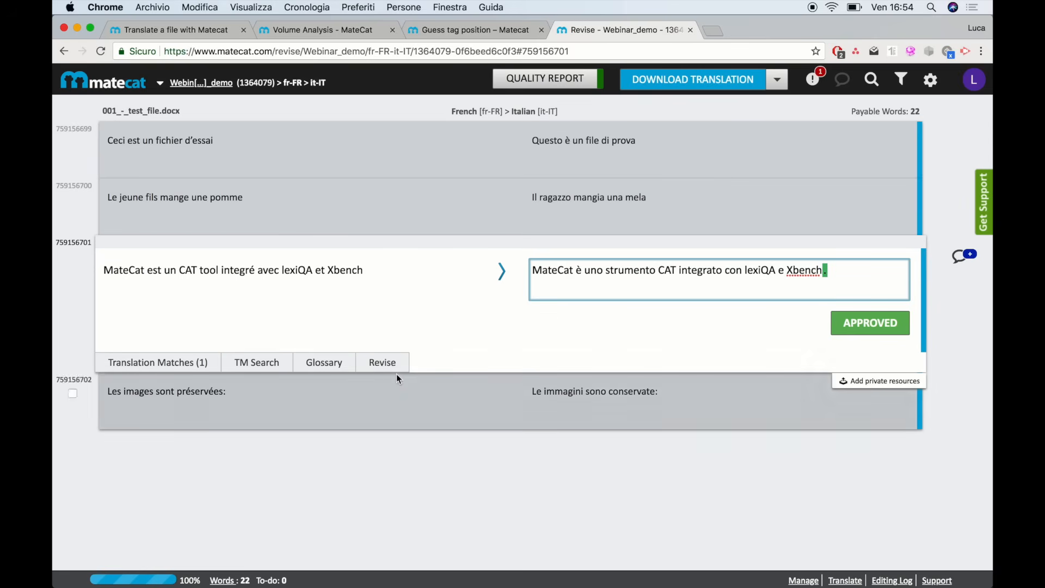
Log a Terminology error, correct 'MateCat' to 'Matecat' in the translation, and approve the segment
left_click(384, 365)
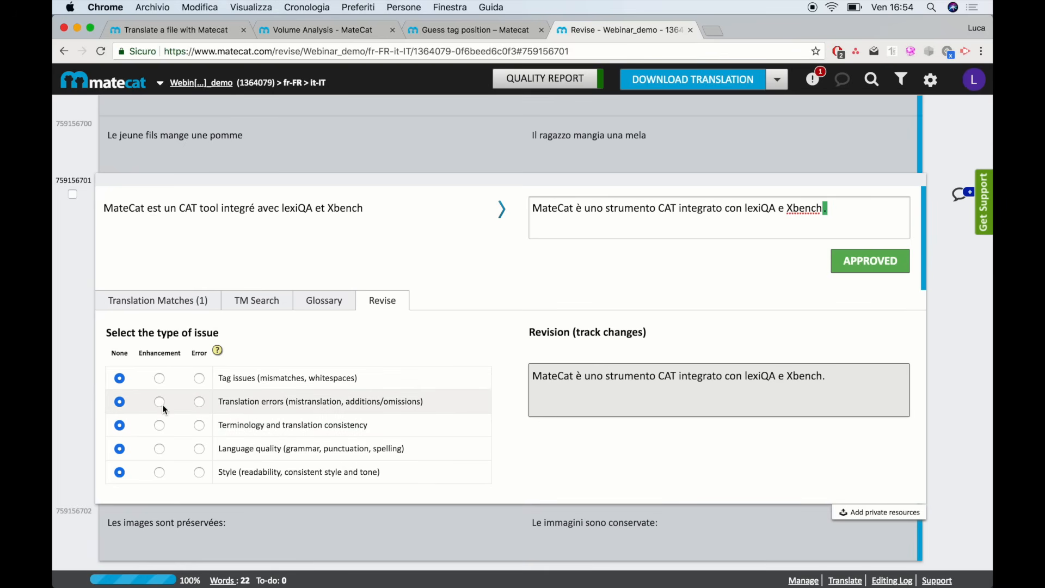
left_click(199, 426)
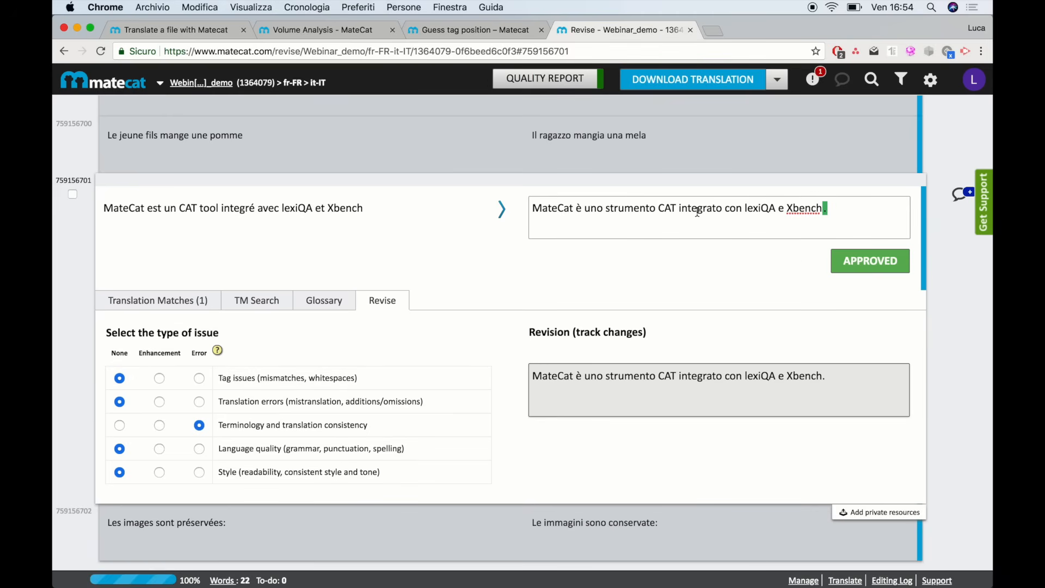
double_click(563, 211)
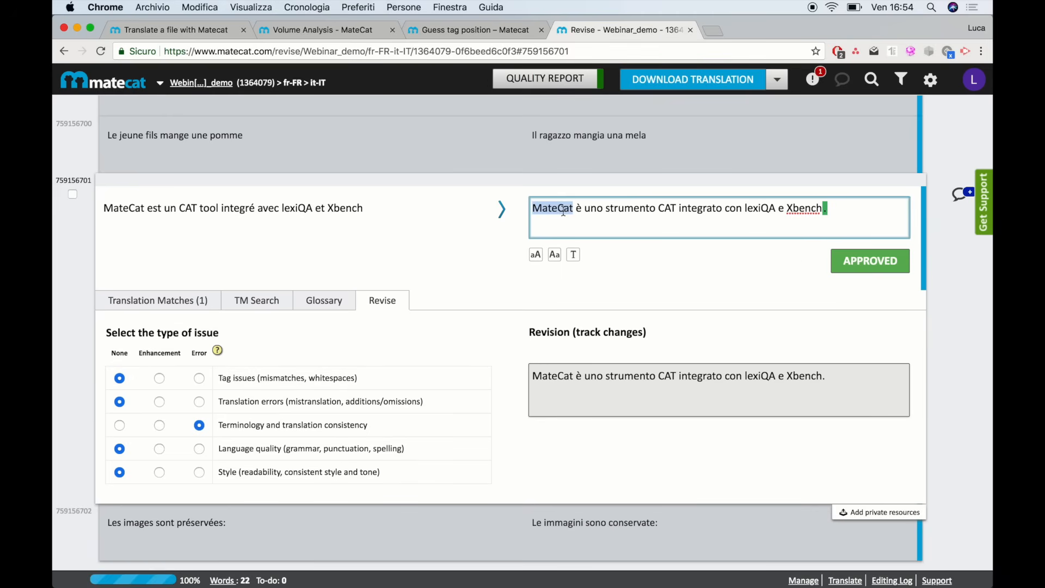
type("Matecat")
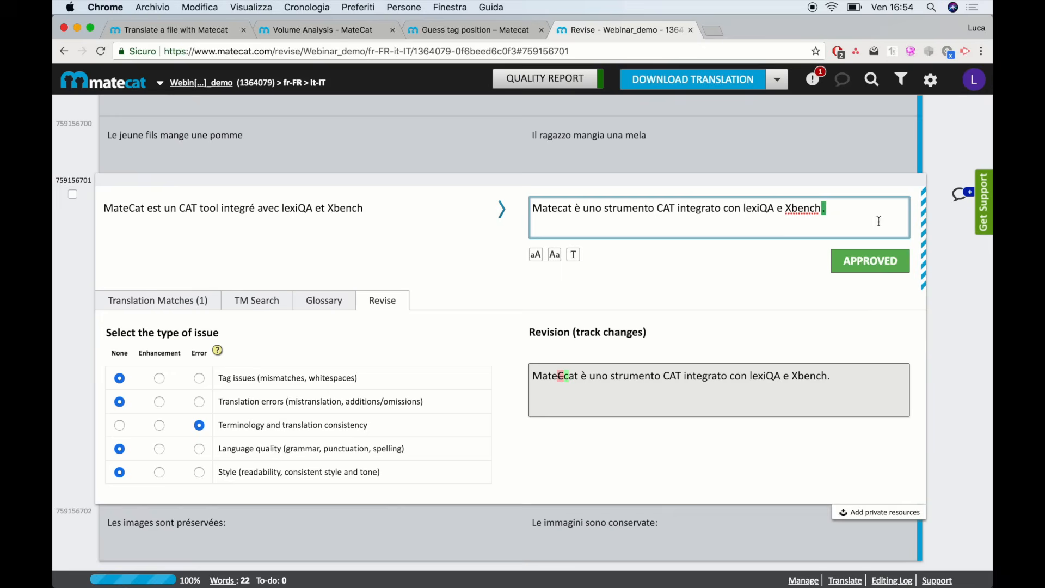
left_click(865, 261)
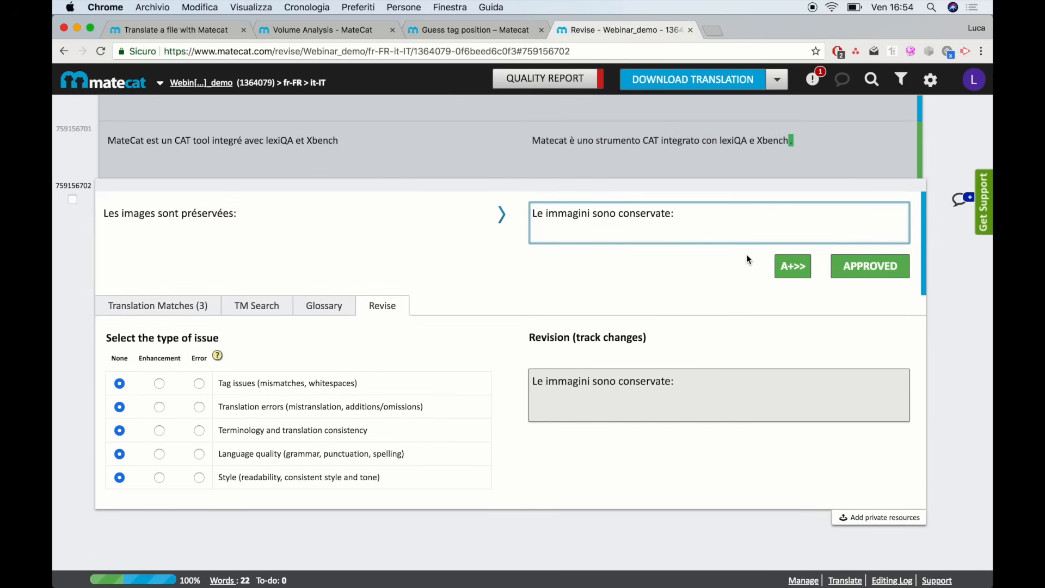
scroll(747, 255, "up", 1)
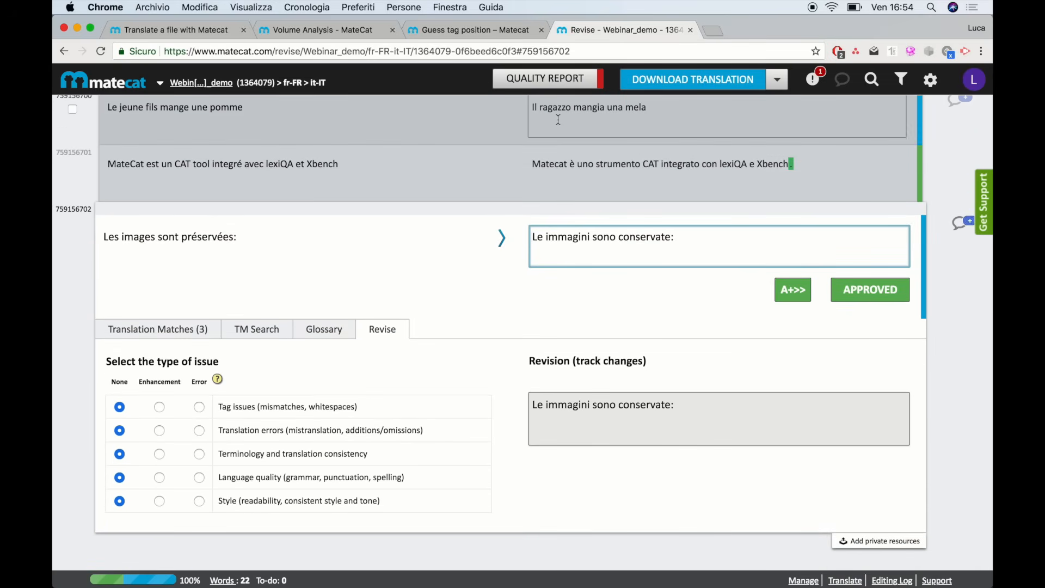
left_click(559, 82)
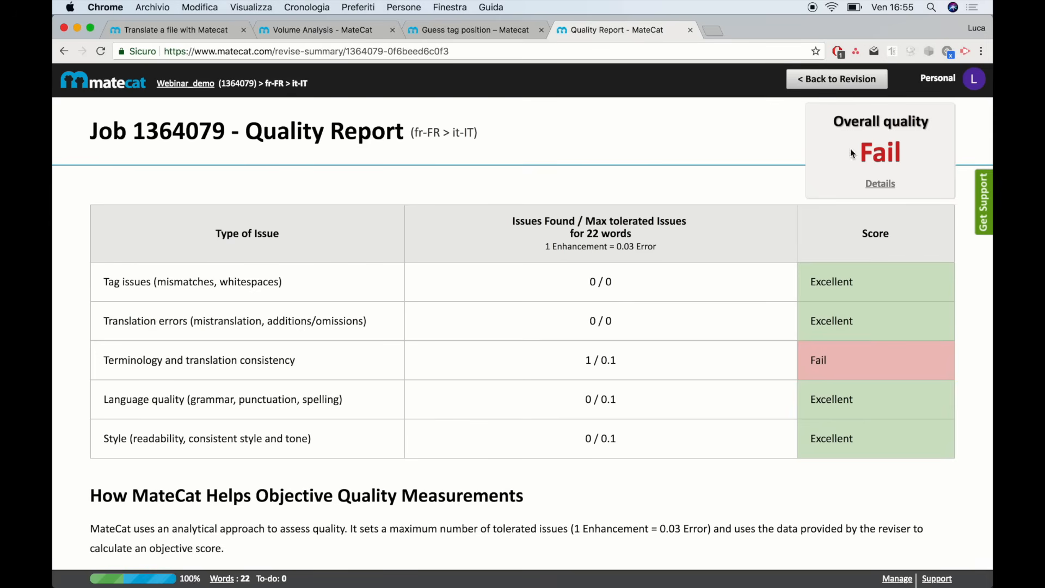
left_click(825, 87)
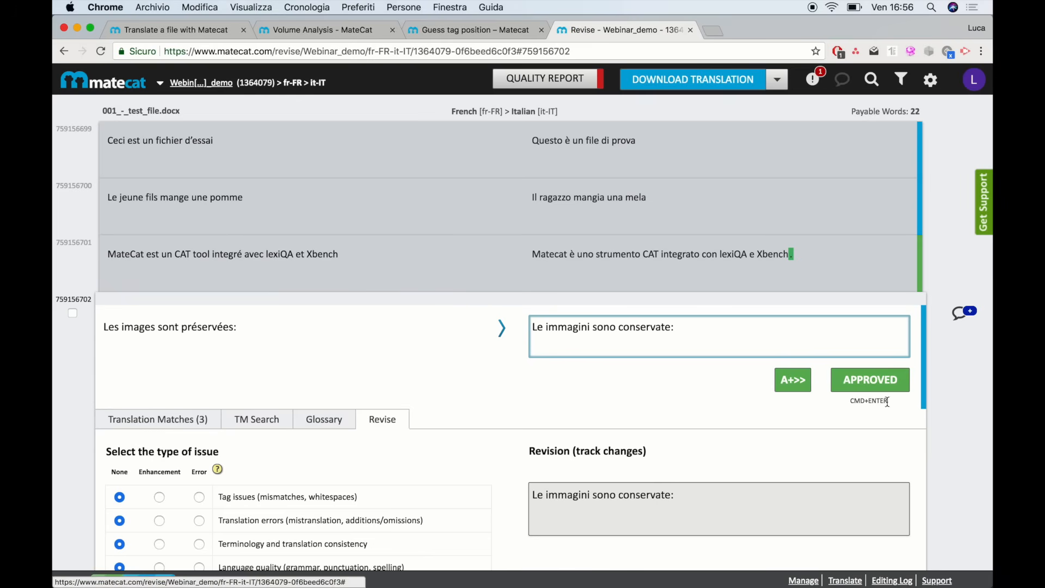
left_click(885, 582)
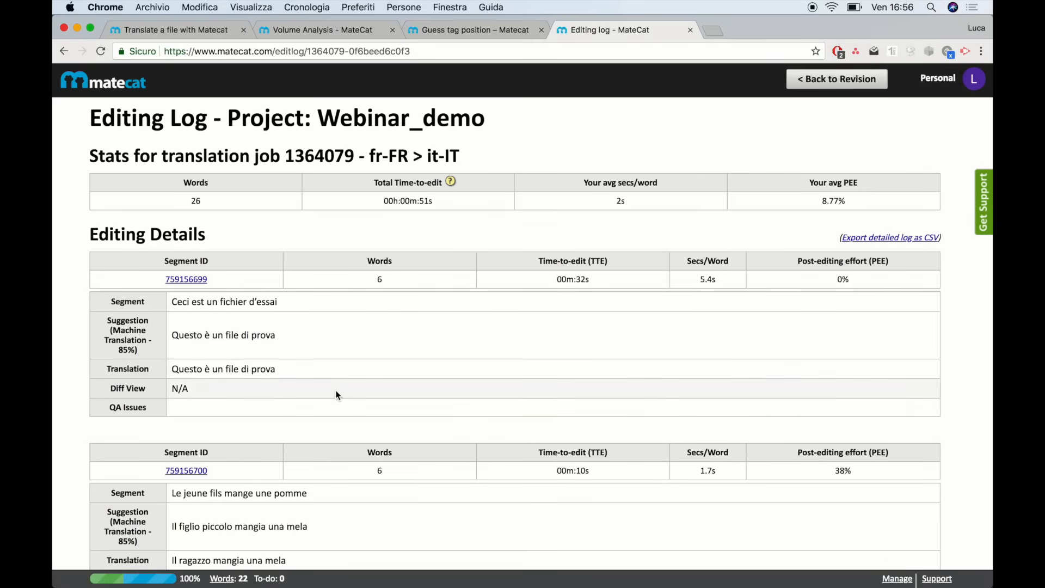
scroll(337, 394, "down", 3)
scroll(337, 394, "up", 3)
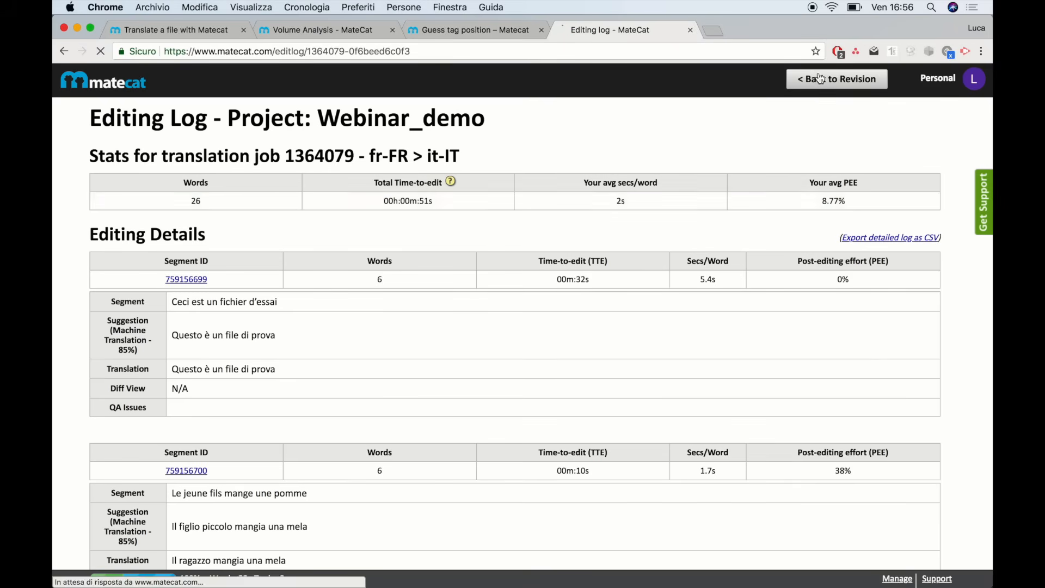
left_click(822, 79)
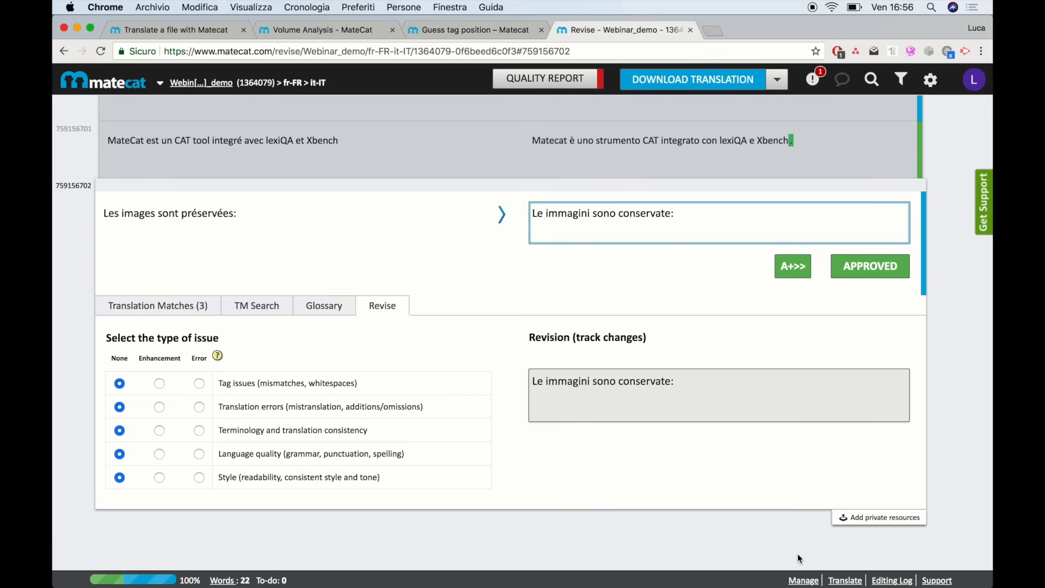
Go to Manage Projects and start assigning the Webinar_demo French → Italian job to a translator
left_click(798, 581)
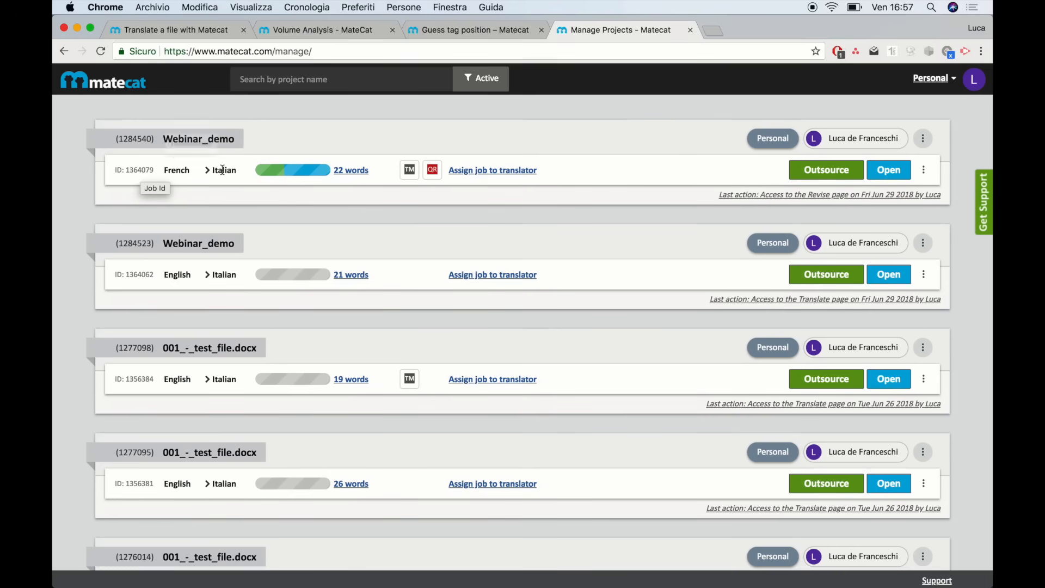
mouse_move(309, 172)
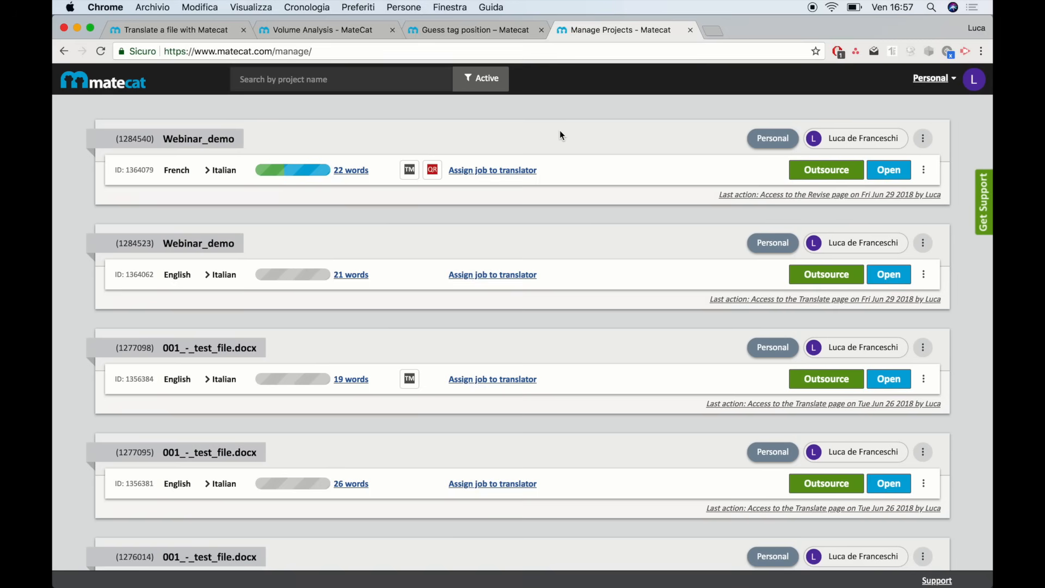
left_click(495, 173)
left_click(364, 173)
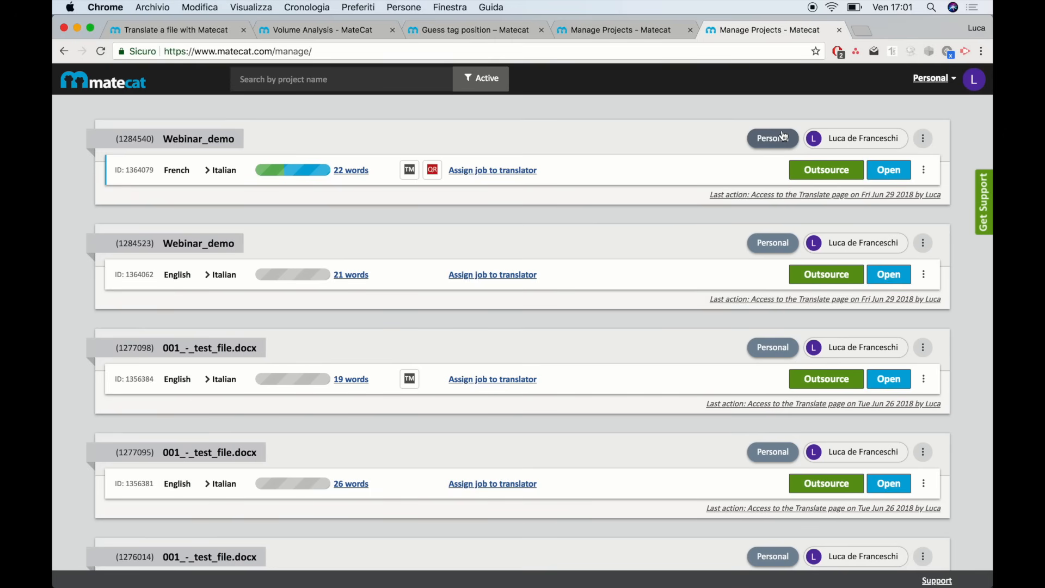
Move the Webinar_demo French → Italian project from Personal into the Client 1 team
left_click(936, 82)
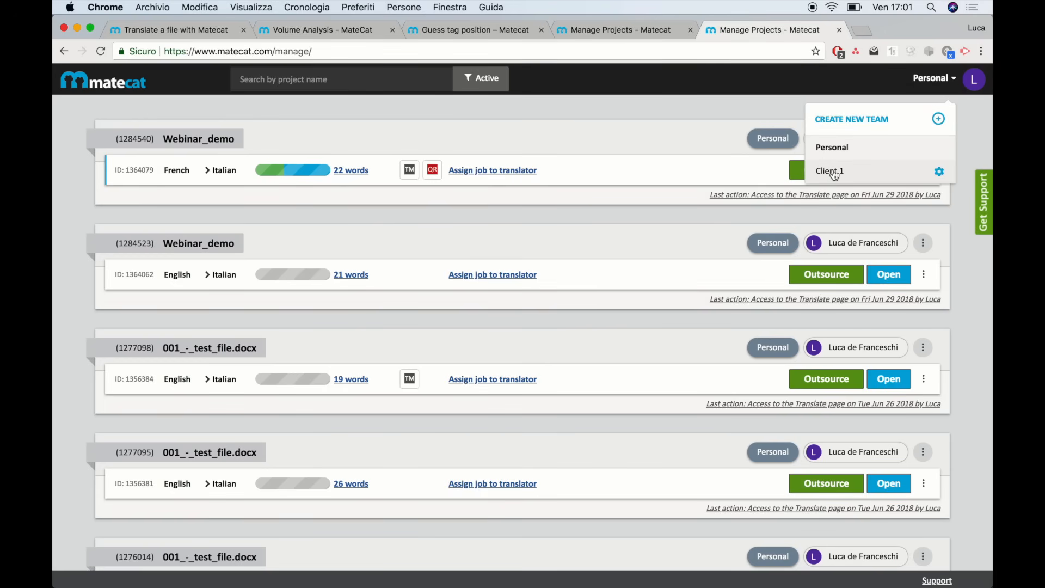
left_click(710, 138)
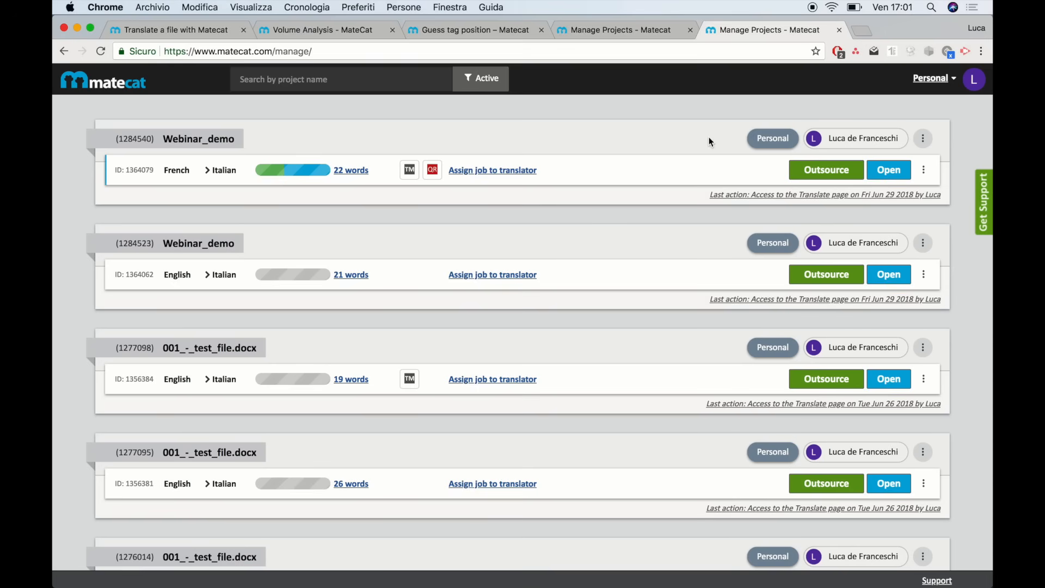
left_click(772, 151)
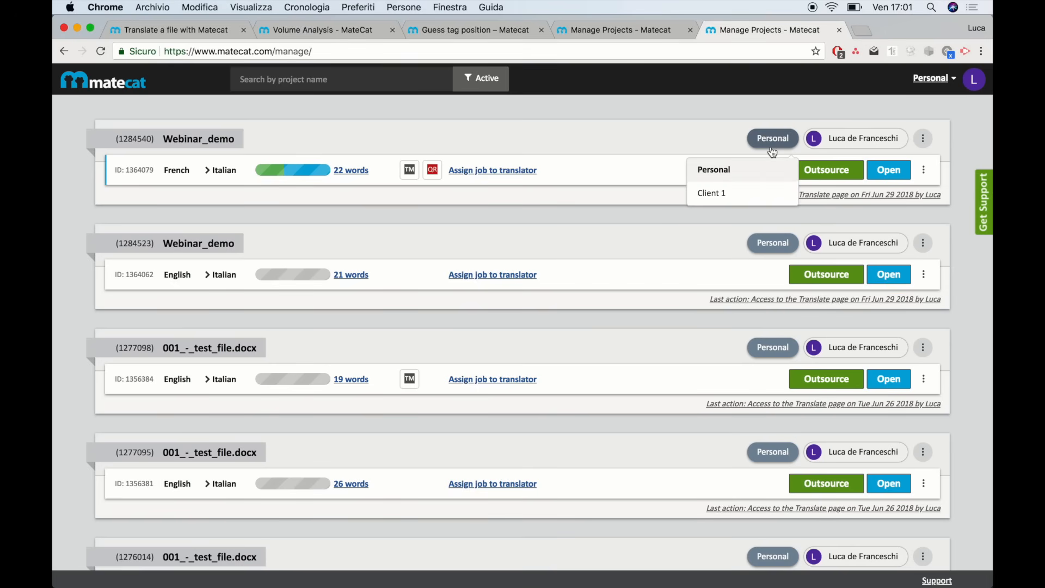
left_click(738, 195)
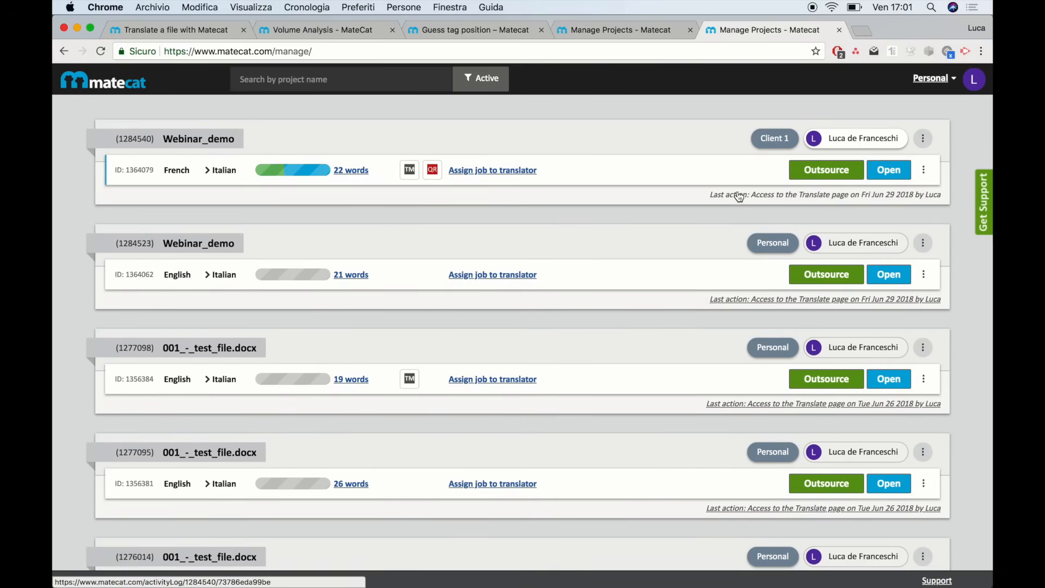
Filter the project list to show only Client 1 team projects
left_click(915, 80)
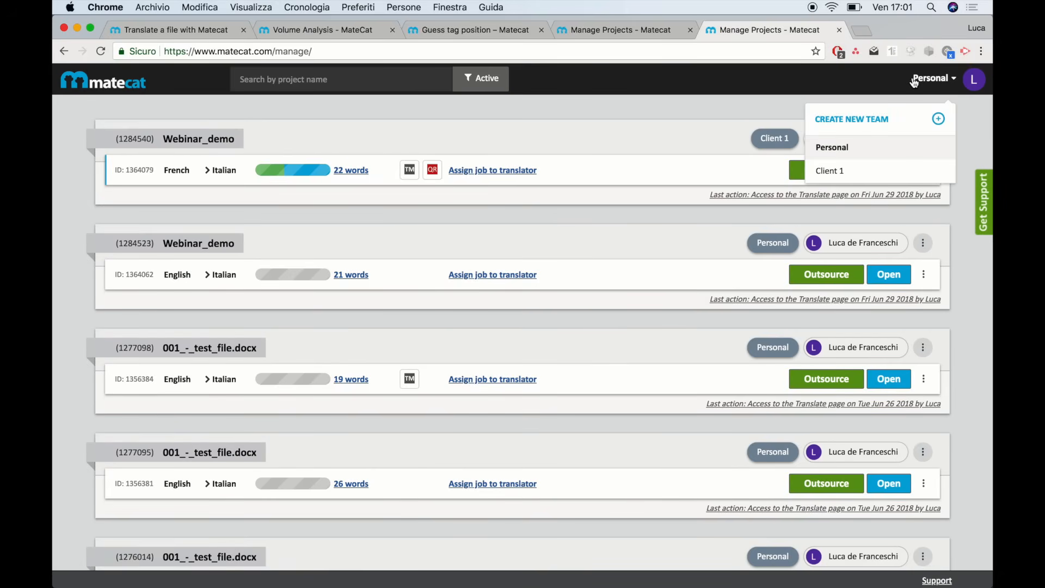
left_click(849, 173)
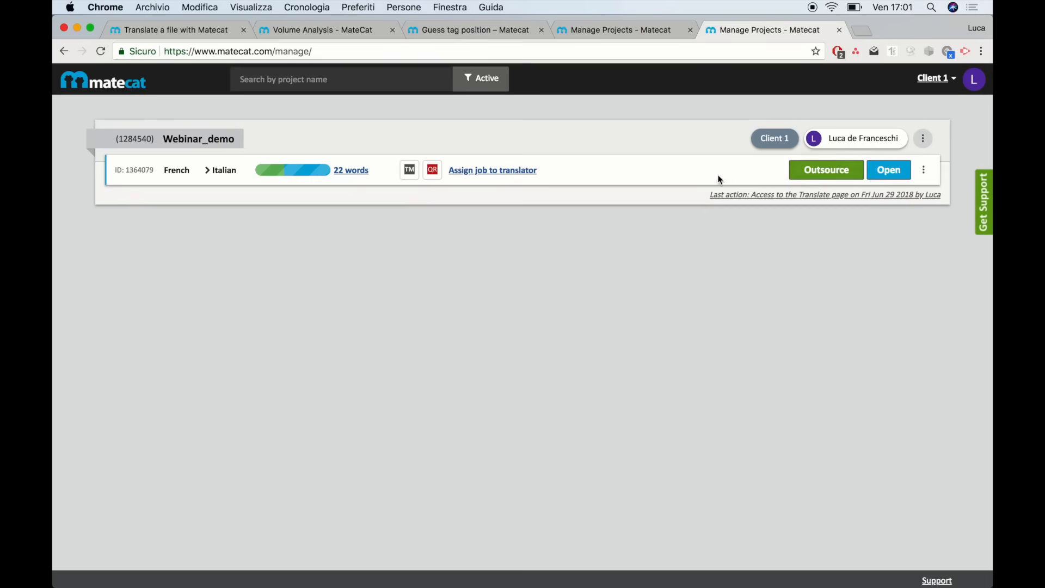
mouse_move(813, 147)
In Client 1 team settings, invite a new member by entering their e-mail address
left_click(857, 140)
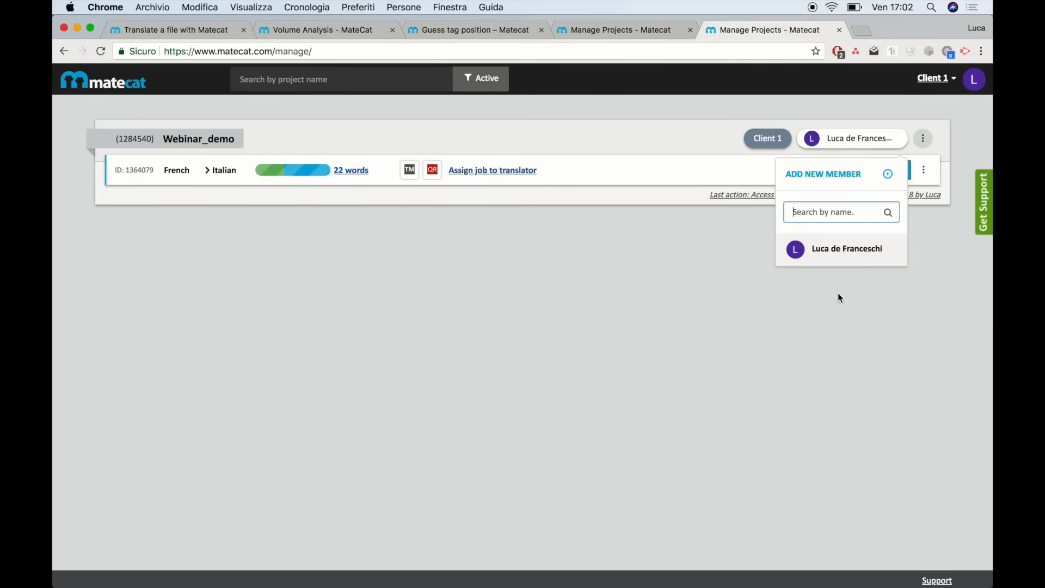
left_click(922, 84)
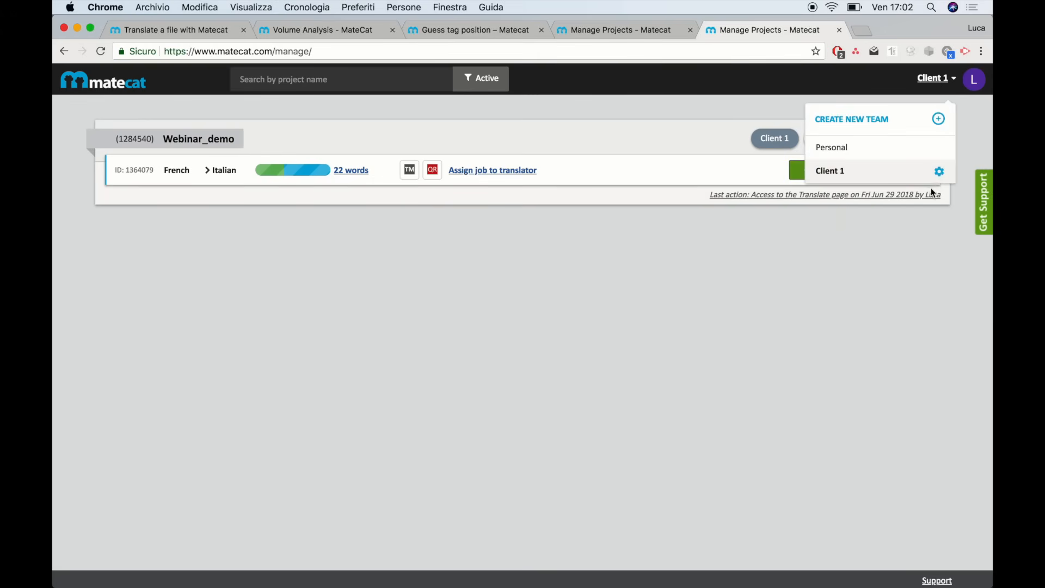
left_click(938, 172)
left_click(456, 338)
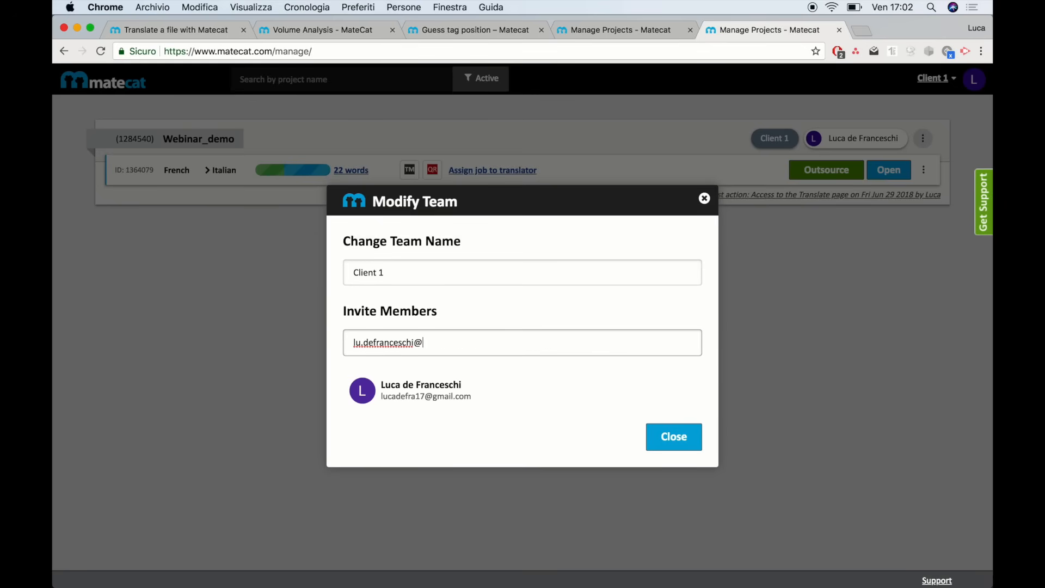
key("Return")
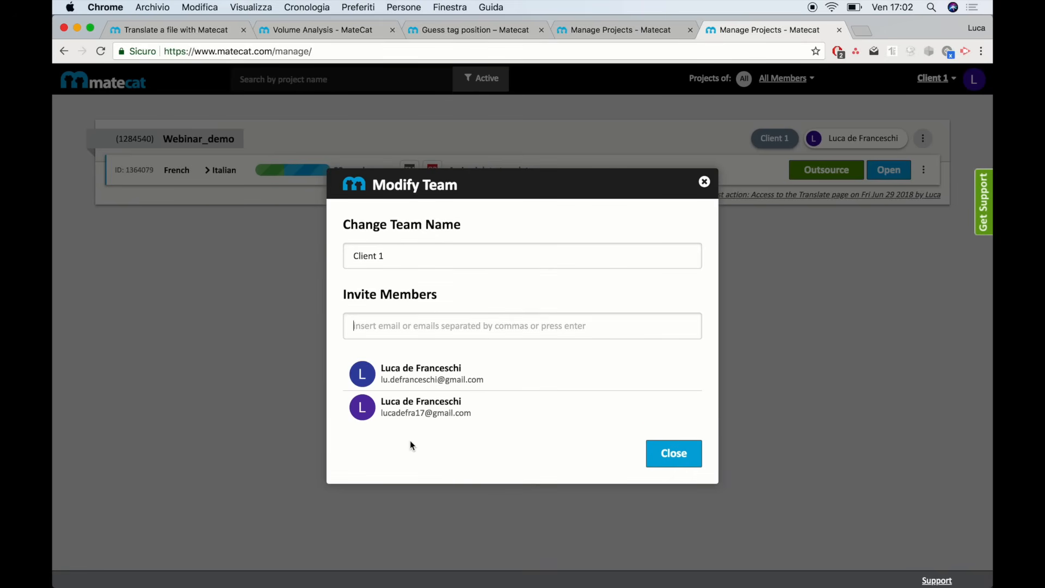
left_click(654, 445)
Check the project's member list, then switch to the Personal team and back to Client 1
left_click(863, 140)
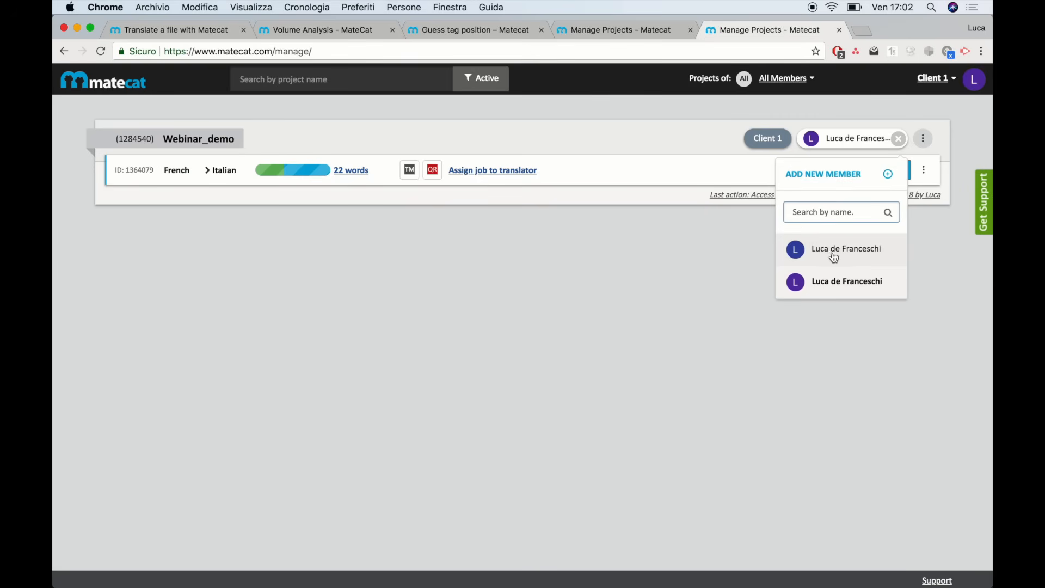
left_click(833, 251)
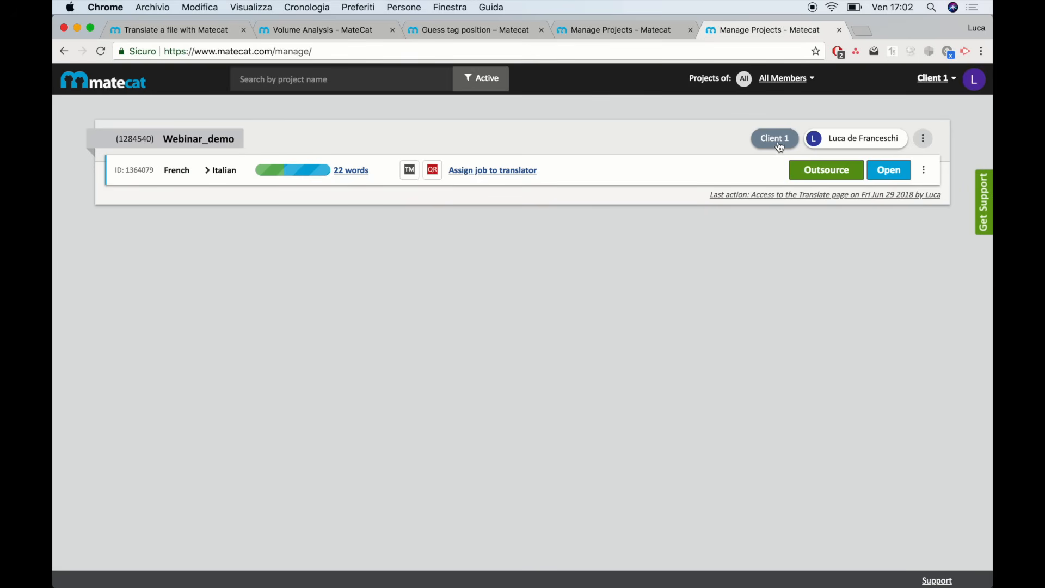
left_click(937, 79)
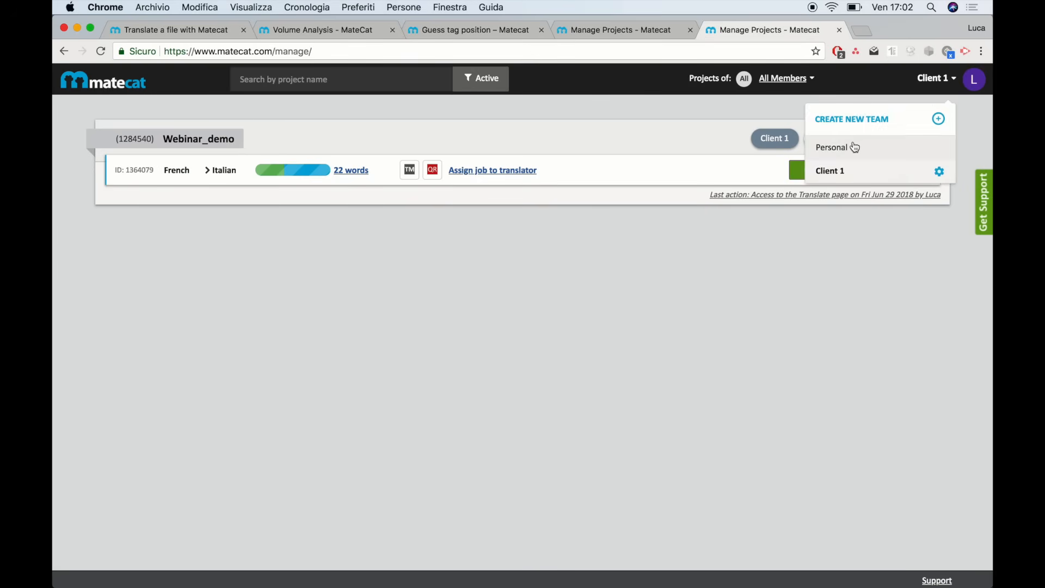
left_click(853, 142)
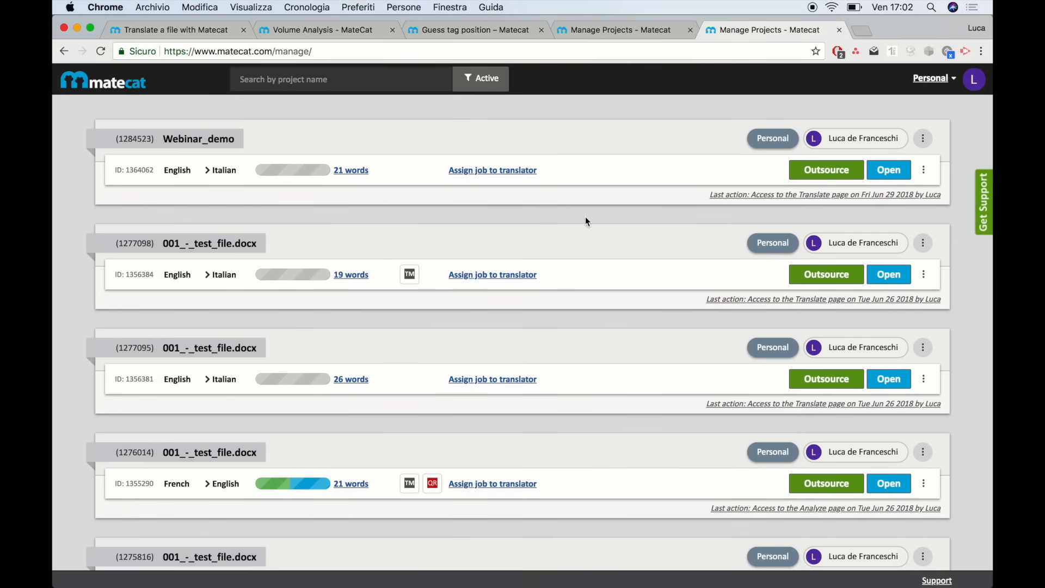
left_click(931, 82)
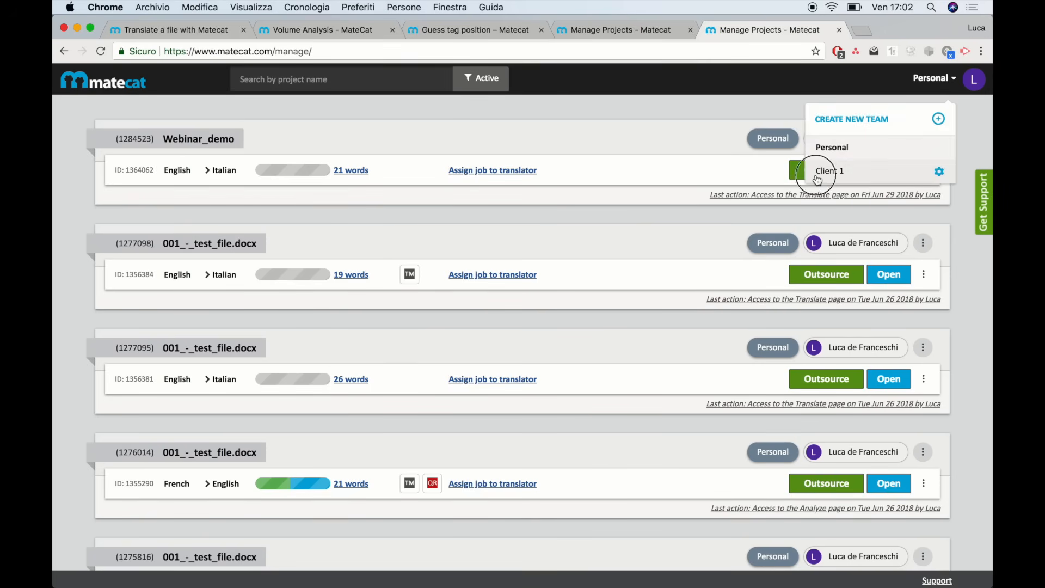
left_click(839, 164)
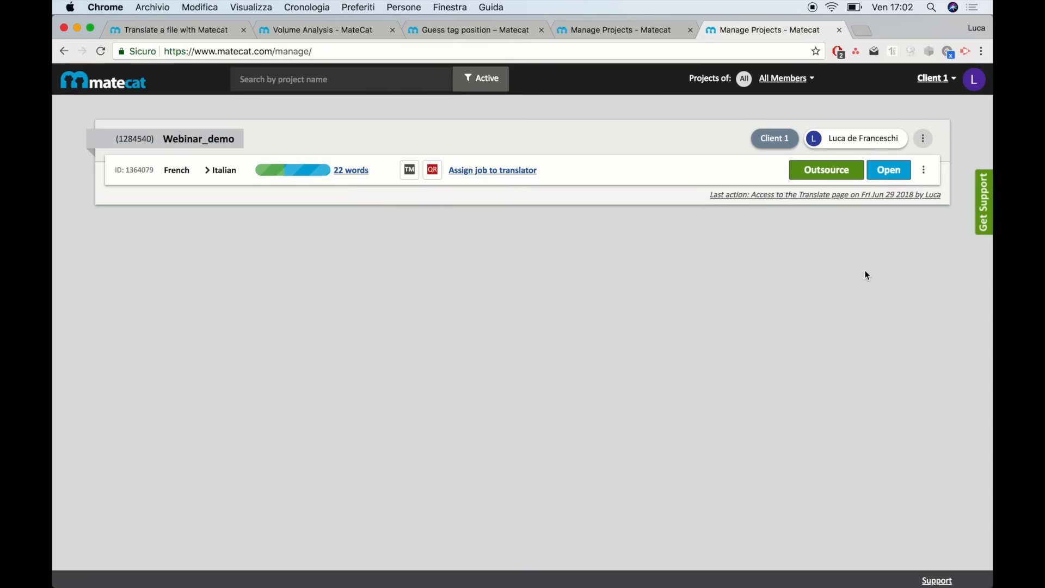
Open the three-dot actions menu on the Webinar_demo French → Italian job row
left_click(926, 178)
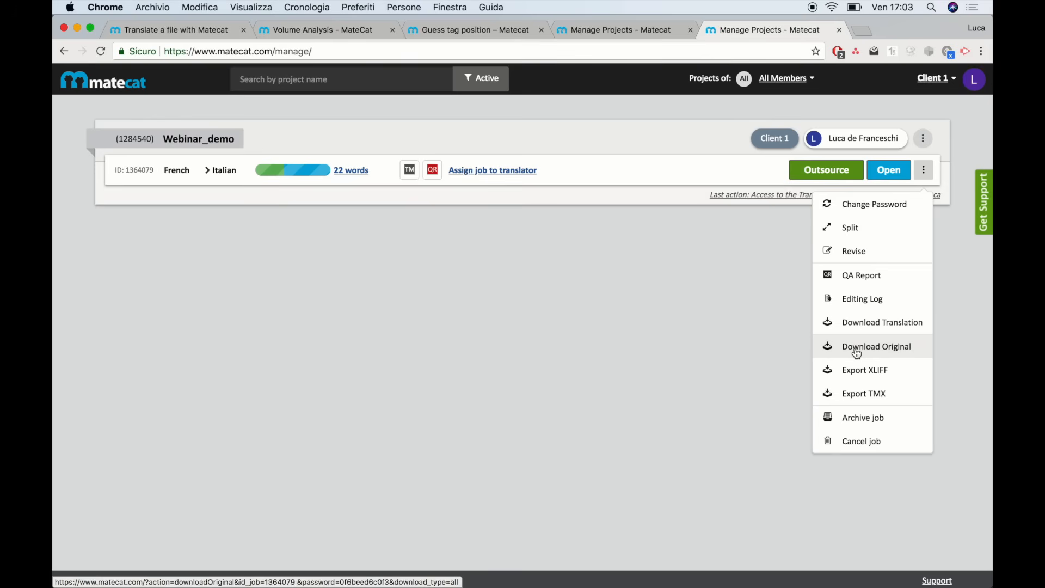
Split the French → Italian job into 2 chunks, checking word counts before confirming
left_click(845, 229)
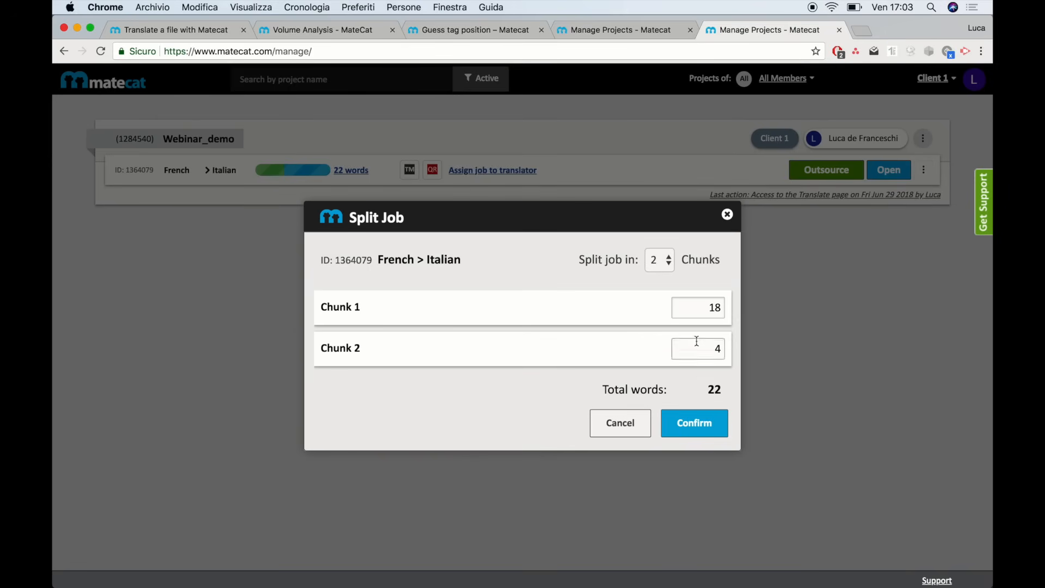
left_click(669, 260)
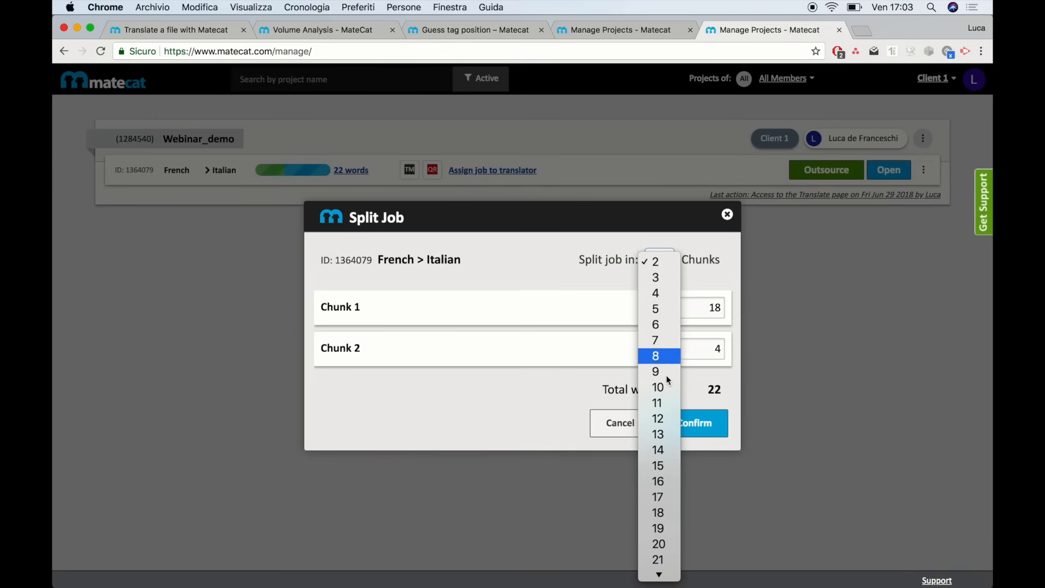
scroll(670, 495, "down", 10)
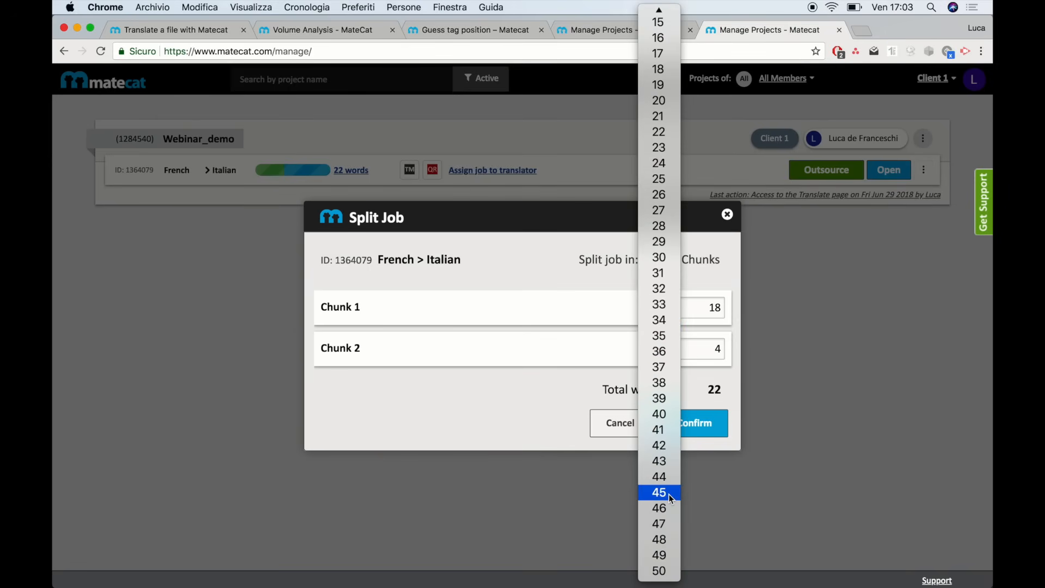
left_click(656, 569)
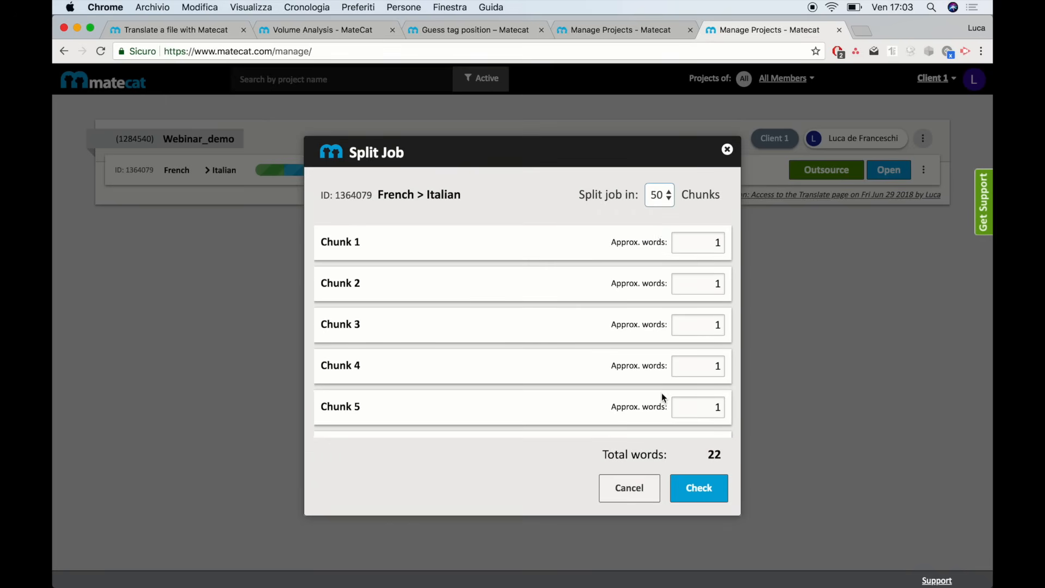
left_click(668, 205)
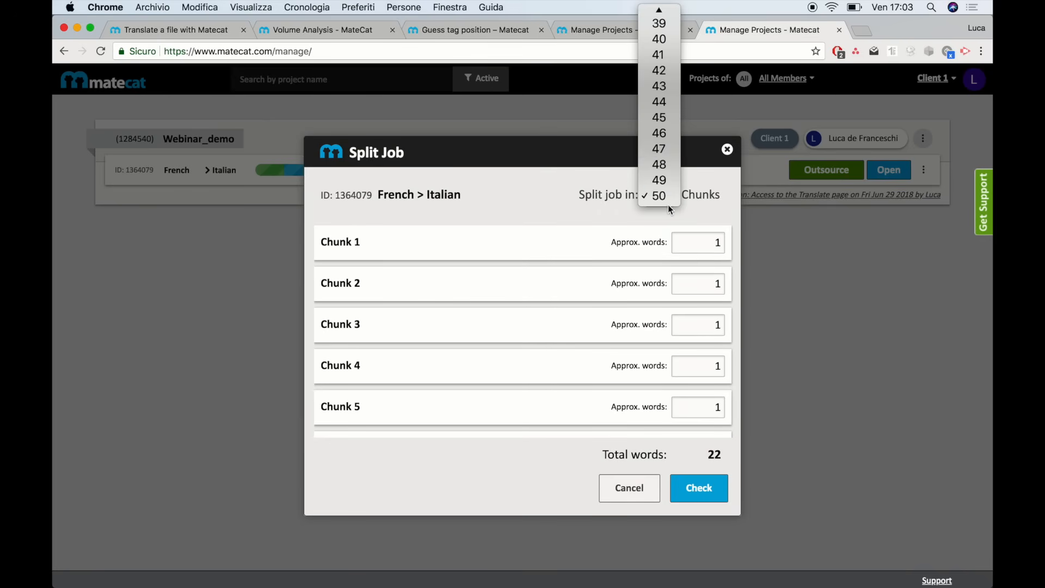
scroll(660, 149, "up", 10)
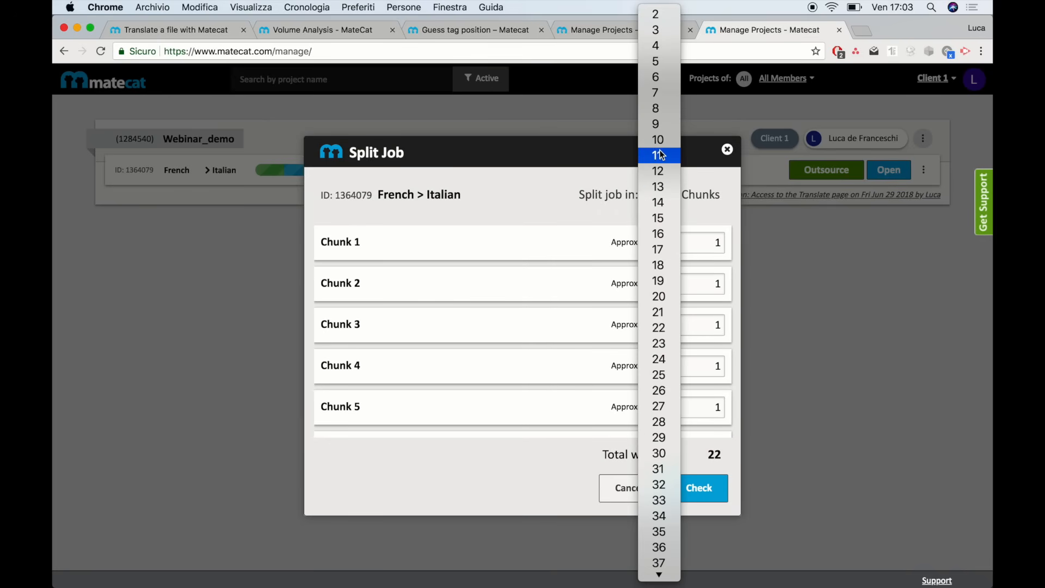
left_click(657, 14)
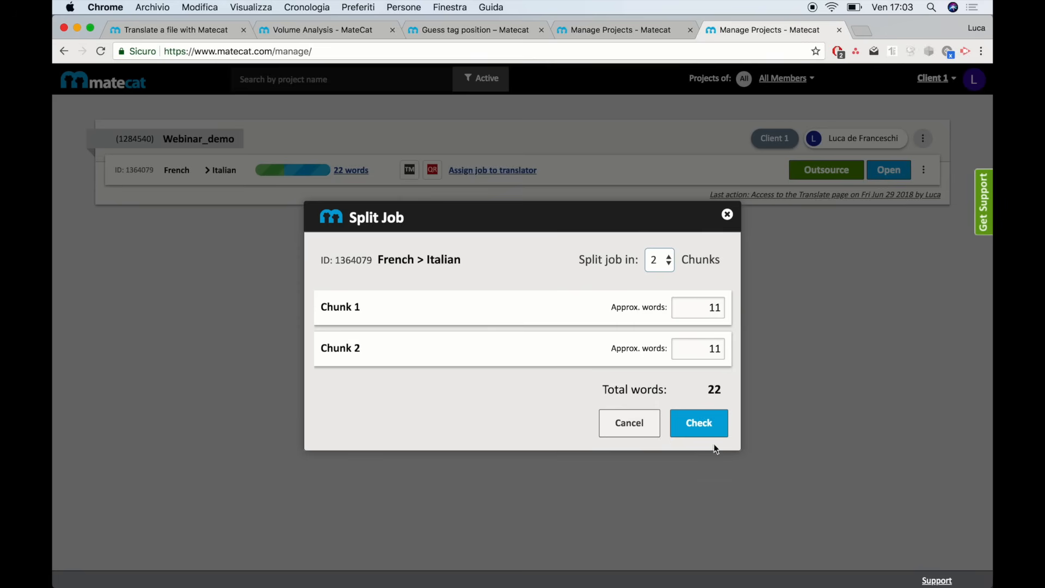
left_click(701, 424)
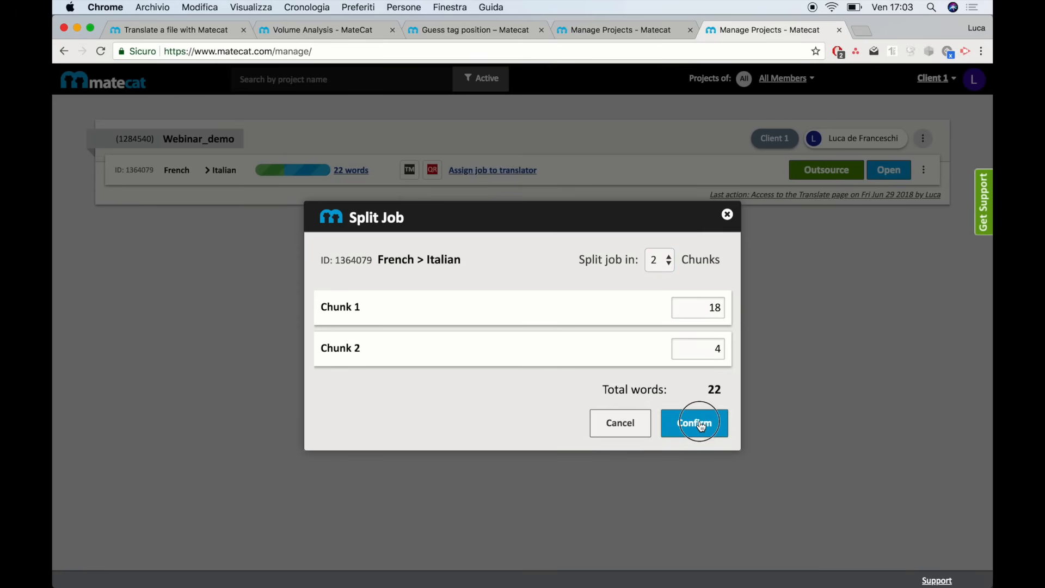
left_click(701, 424)
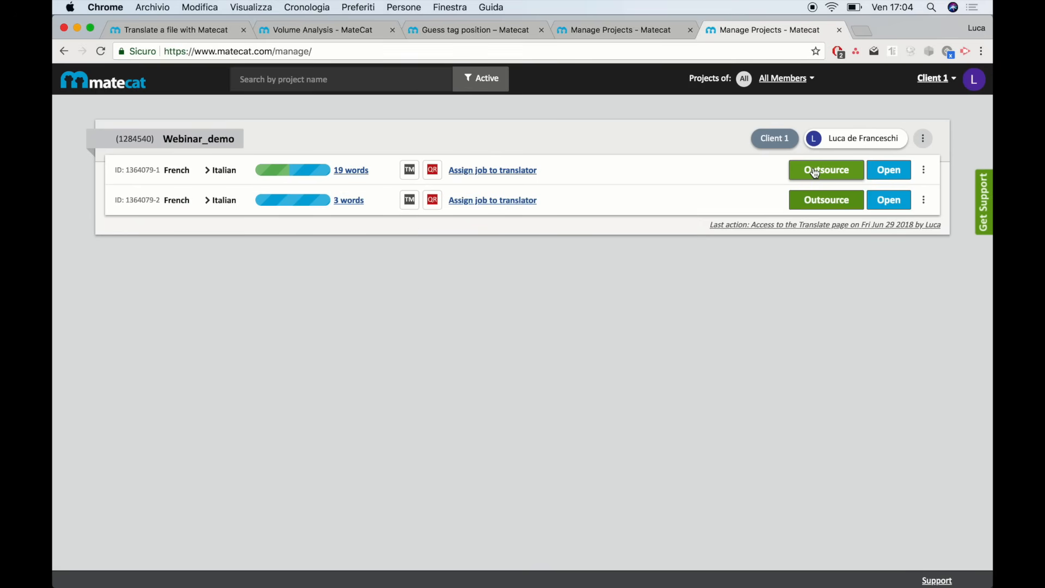
left_click(831, 173)
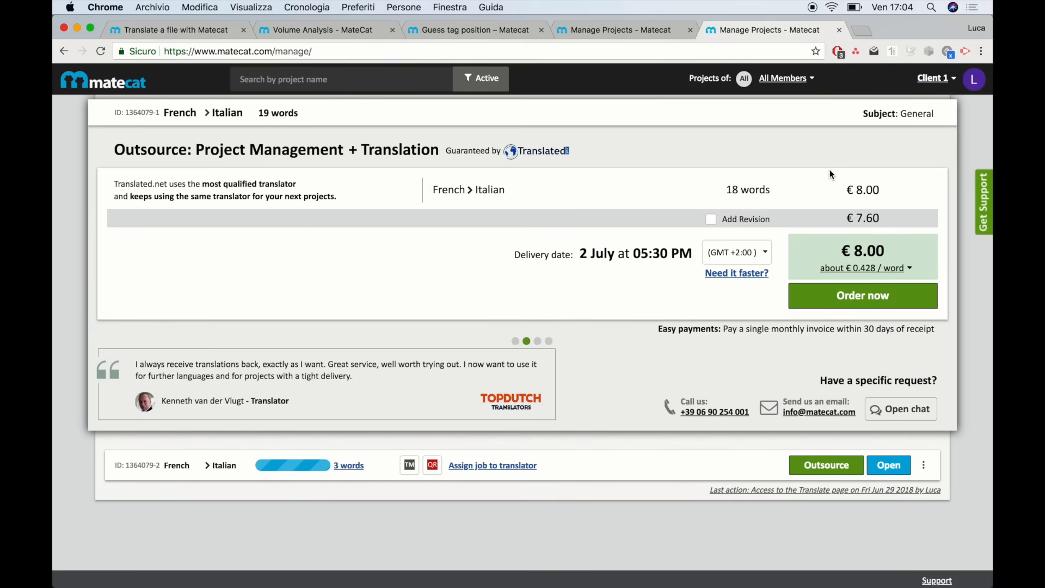
key("Escape")
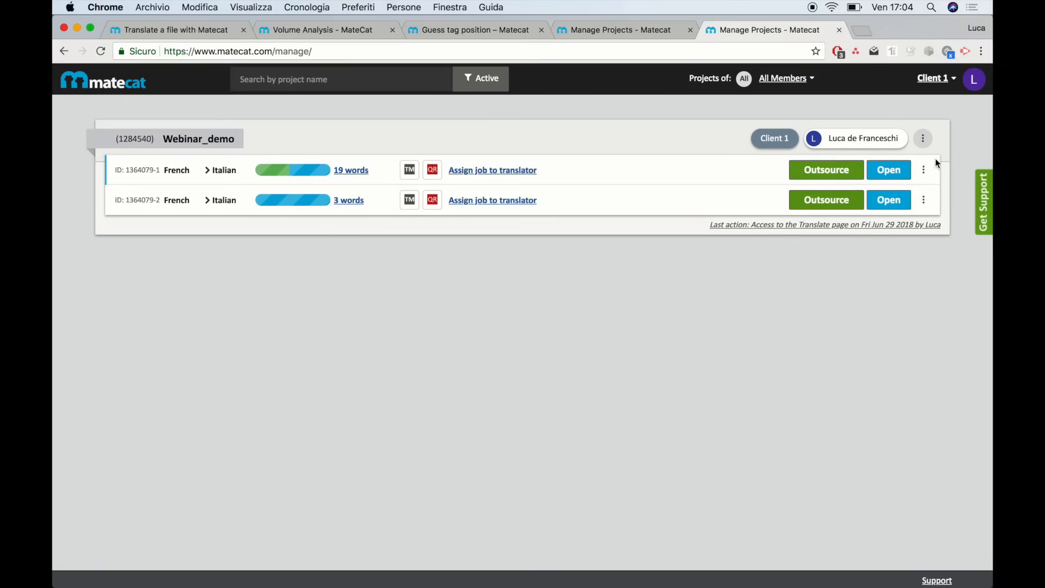
left_click(924, 170)
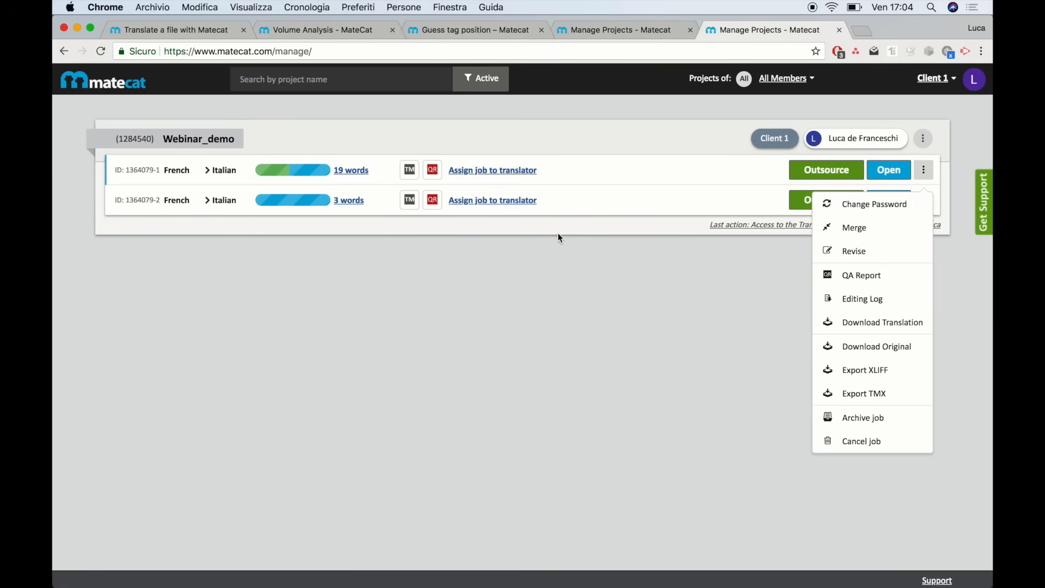
left_click(556, 260)
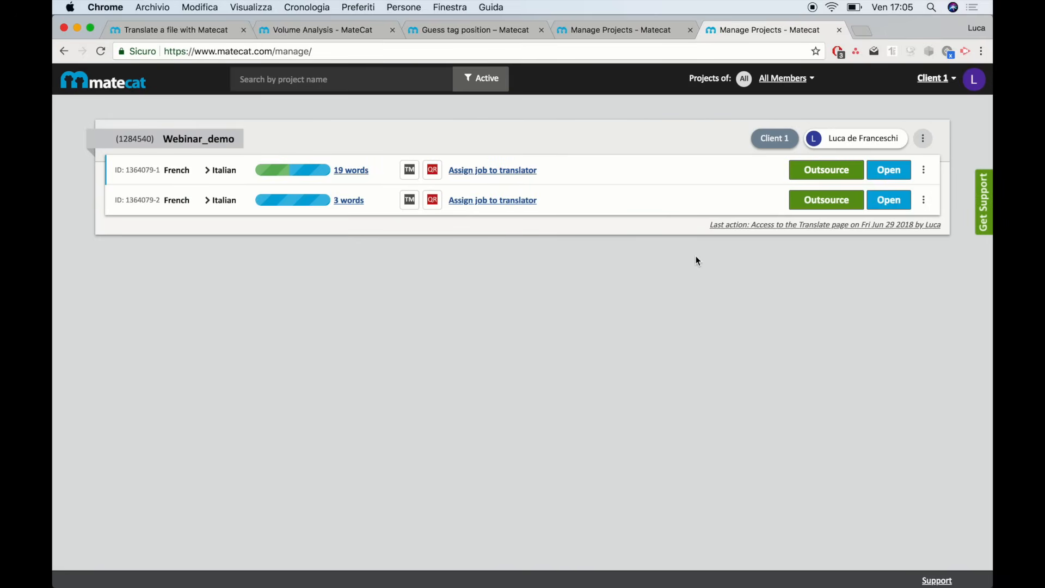
Open the first 19-word chunk in the editor, select the URL's job password, and return to the project list
left_click(888, 177)
left_click(542, 54)
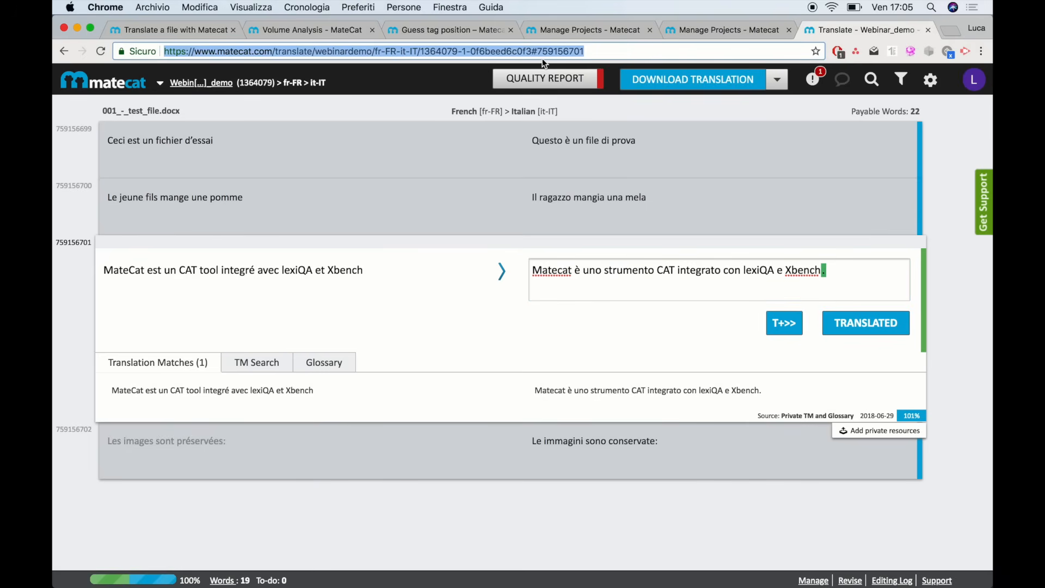
left_click(488, 50)
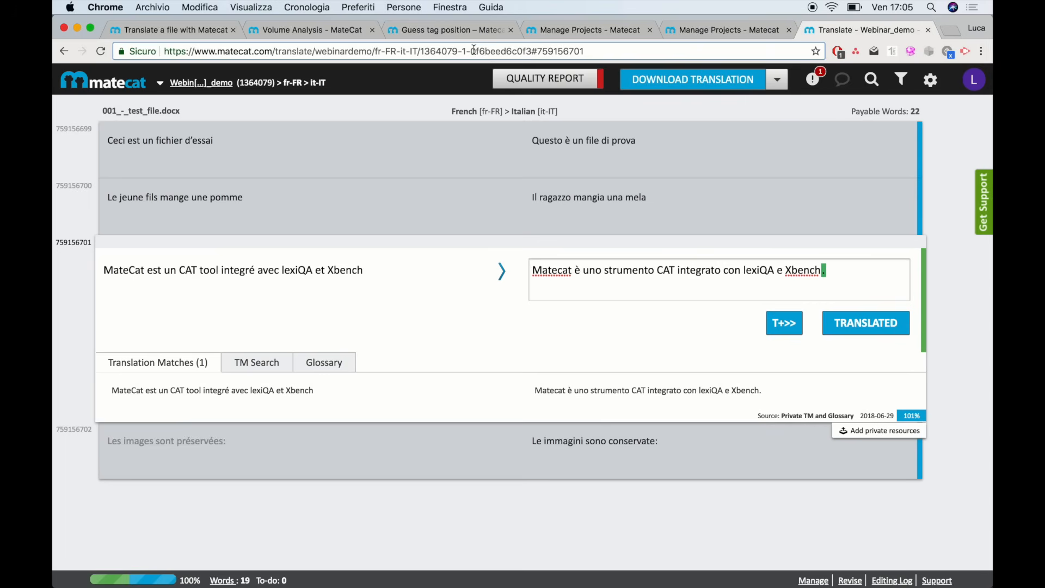
left_click_drag(476, 50, 531, 49)
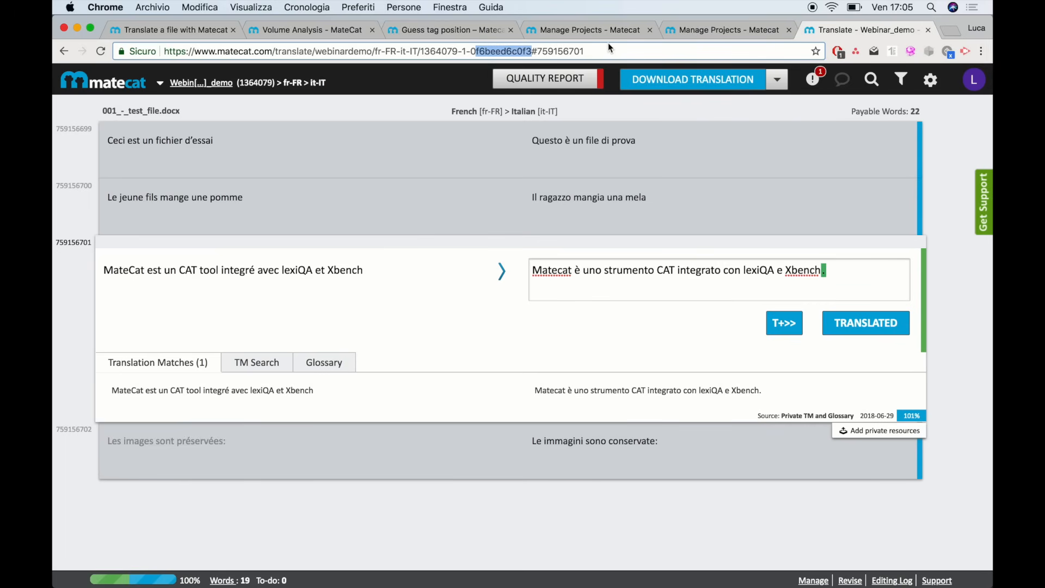
left_click(743, 29)
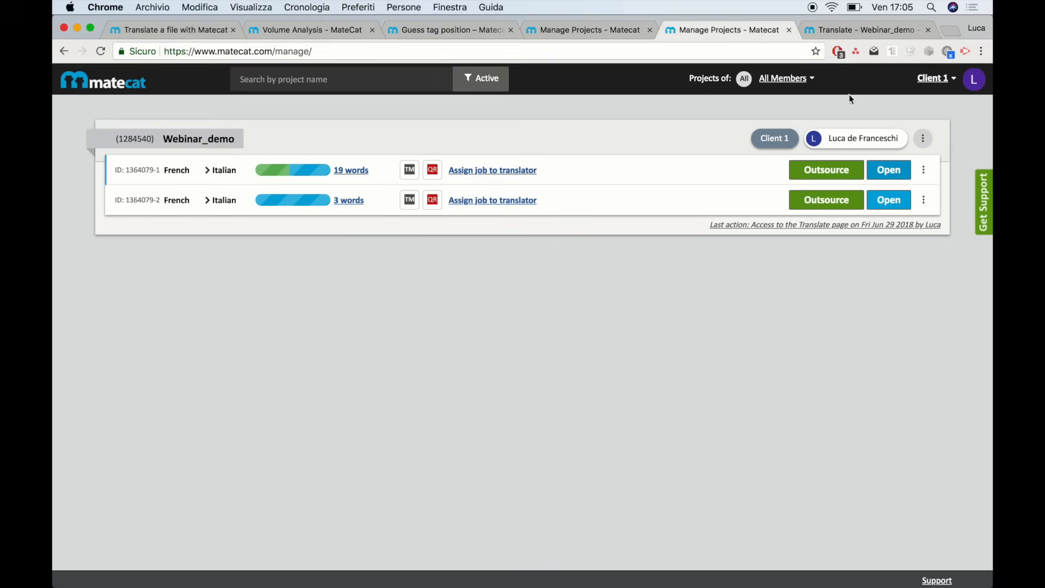
left_click(924, 169)
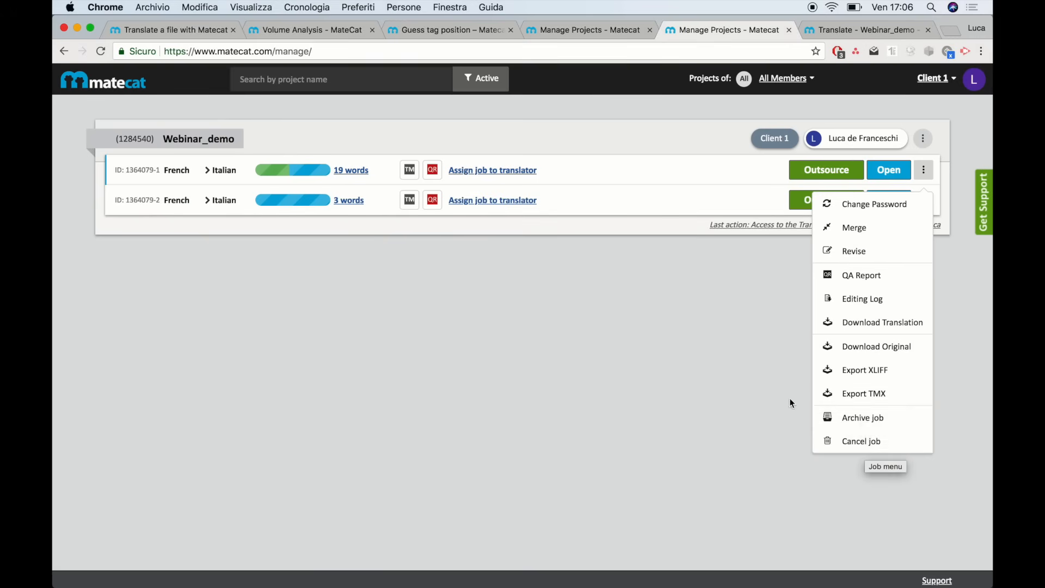
left_click(536, 304)
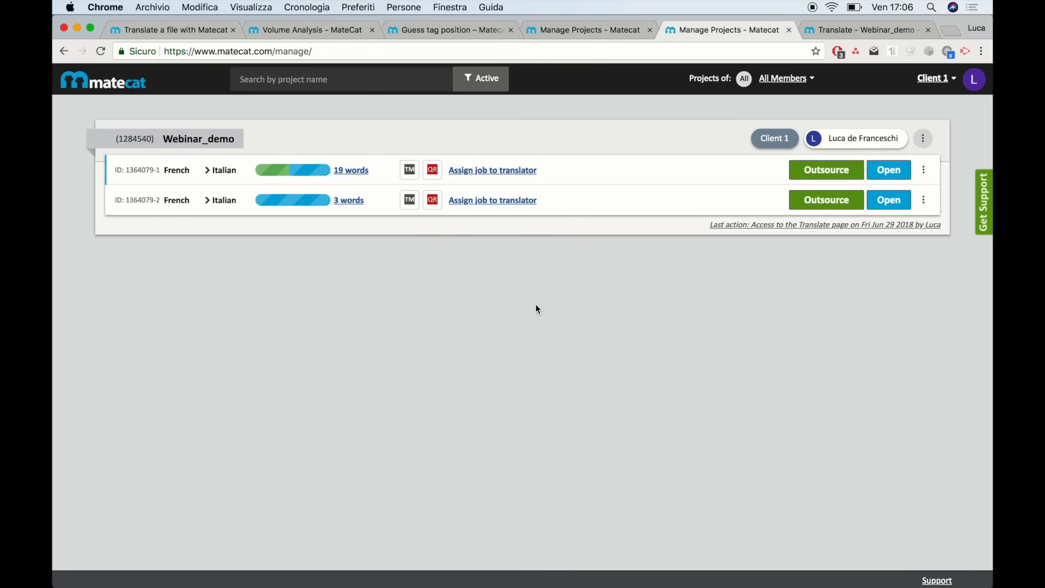